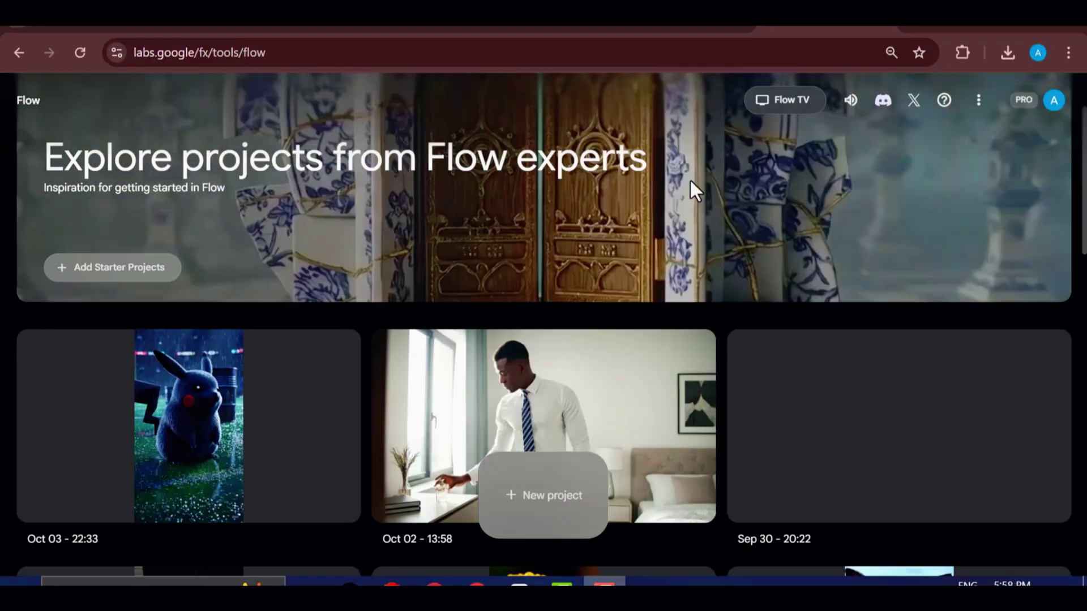
# Step: Paste the prepared beach lunch prompt into the Flow prompt box
pyautogui.scroll(-3, 638, 275)
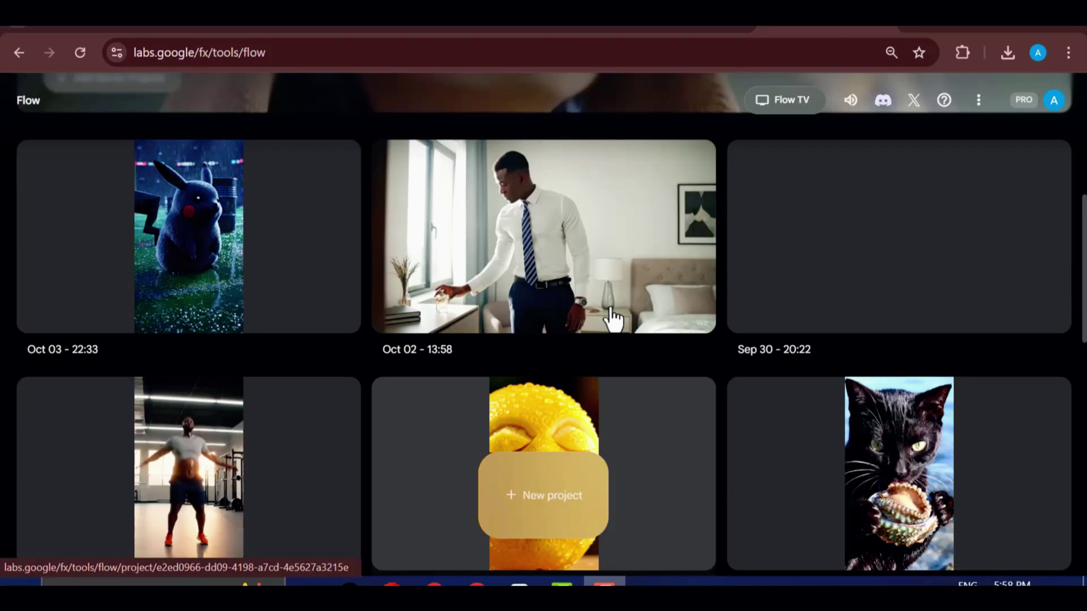
pyautogui.scroll(3, 723, 233)
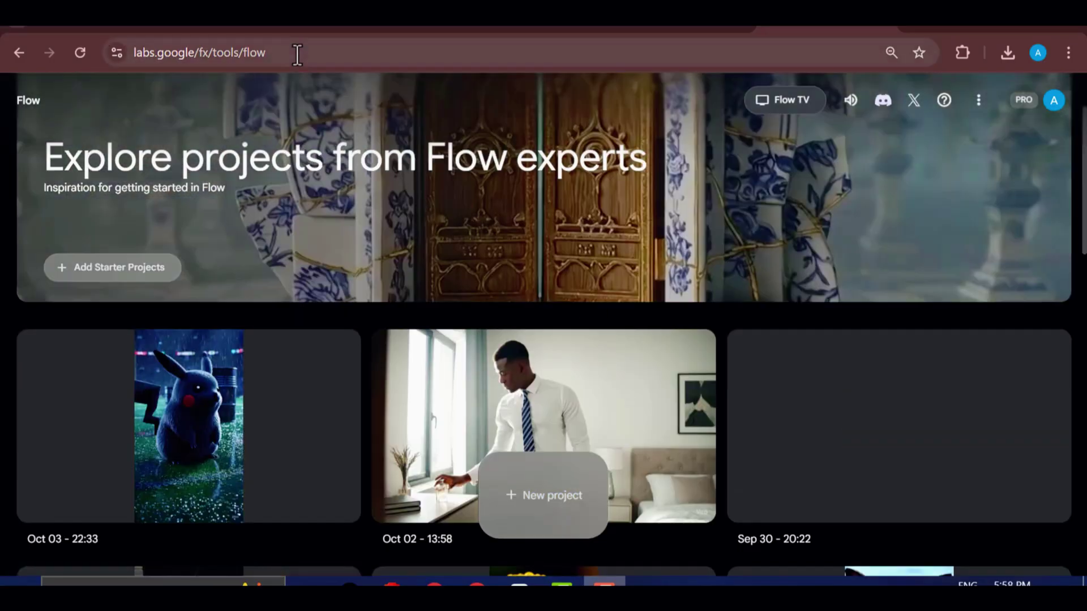
pyautogui.moveTo(296, 53); pyautogui.dragTo(187, 76)
pyautogui.click(636, 161)
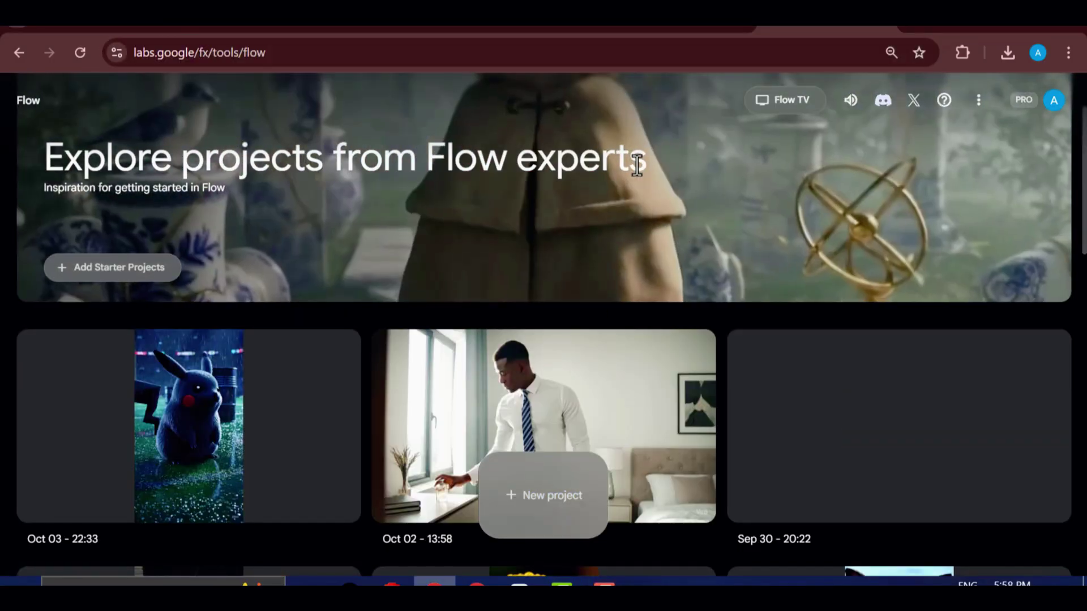
pyautogui.scroll(2, 937, 189)
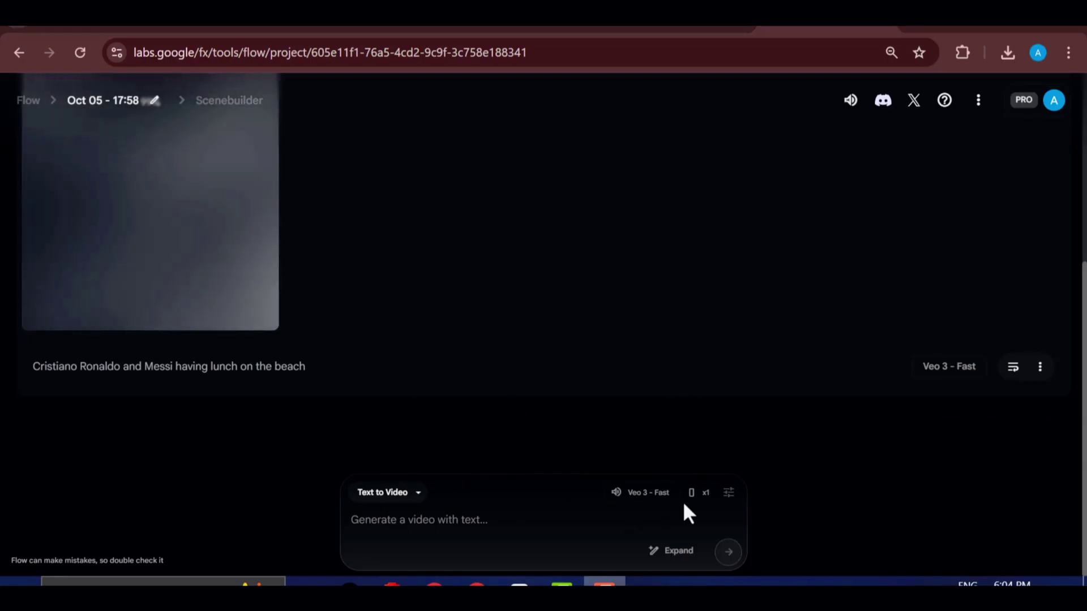
pyautogui.click(726, 496)
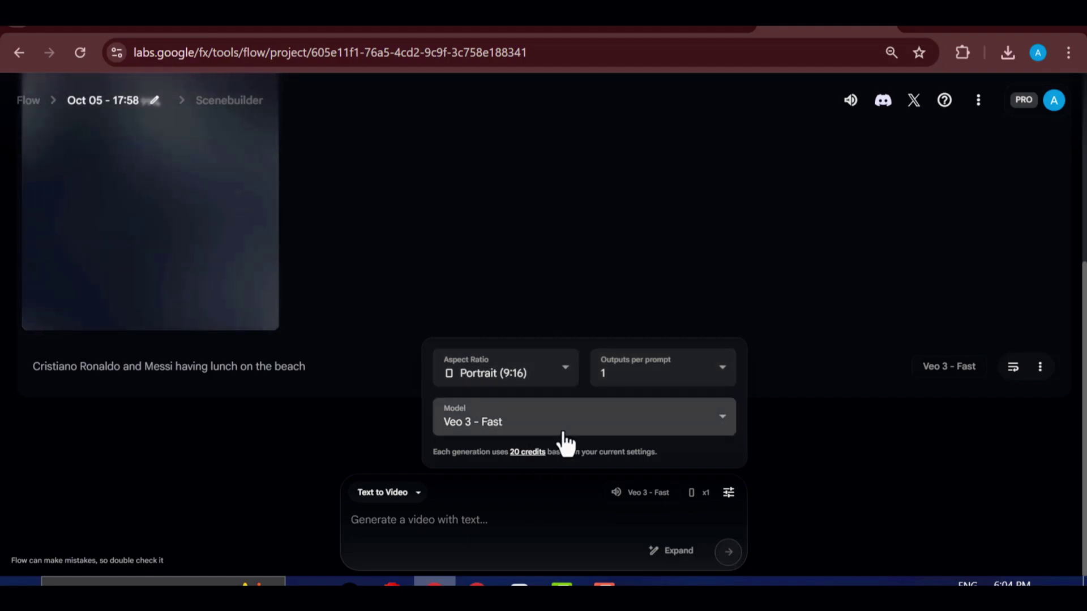
pyautogui.click(482, 529)
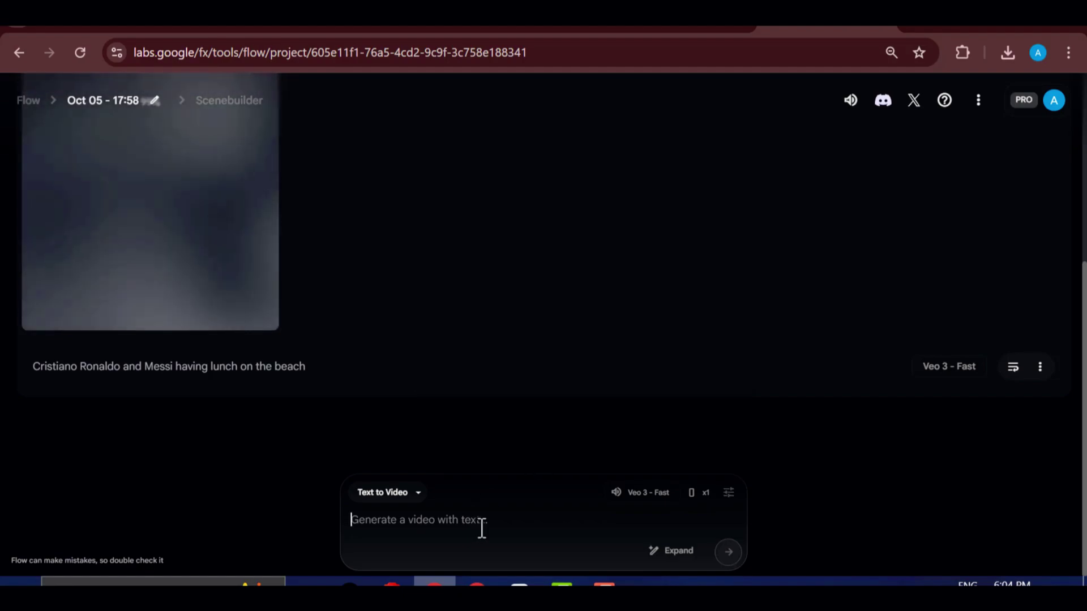
pyautogui.rightClick(492, 520)
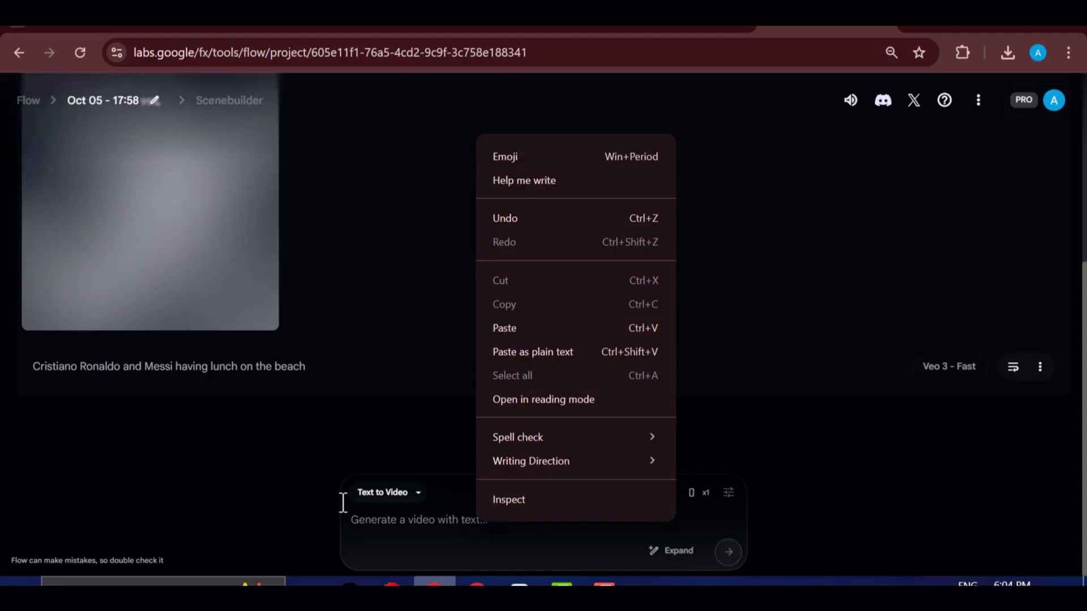
pyautogui.write('A chubby African American man and a Latina woman having lunch on the beach')
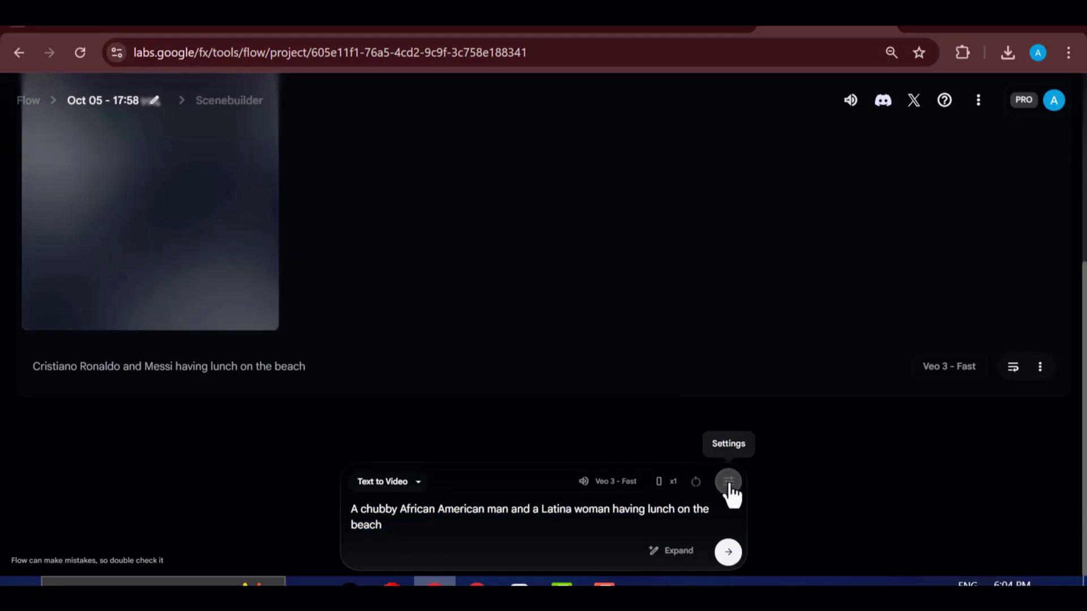
# Step: Keep the Portrait (9:16) aspect ratio and submit the prompt to generate the video
pyautogui.click(729, 483)
pyautogui.click(563, 368)
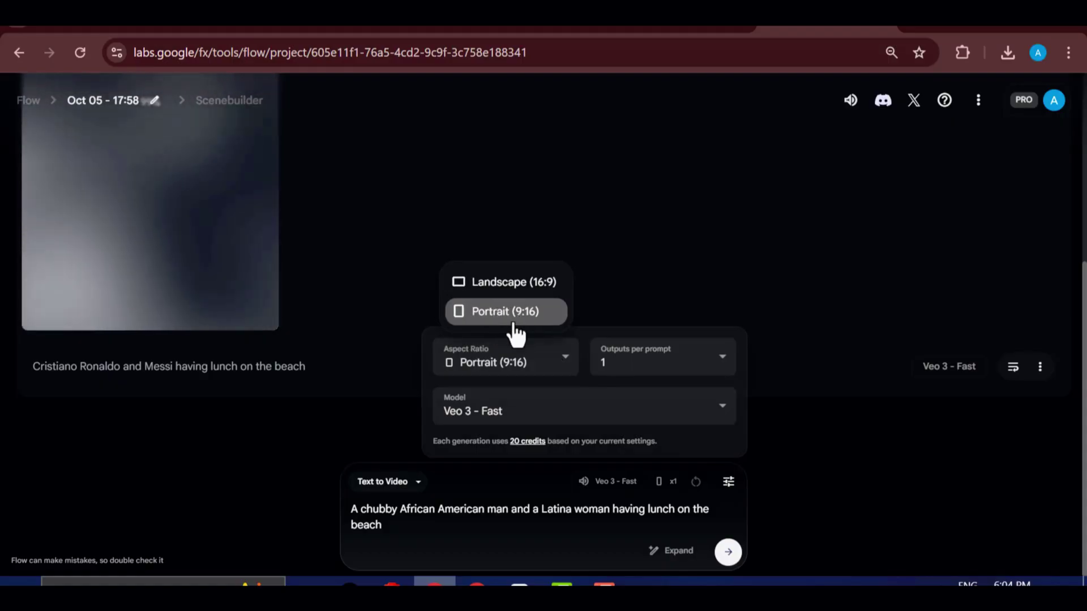
pyautogui.click(558, 448)
pyautogui.click(535, 539)
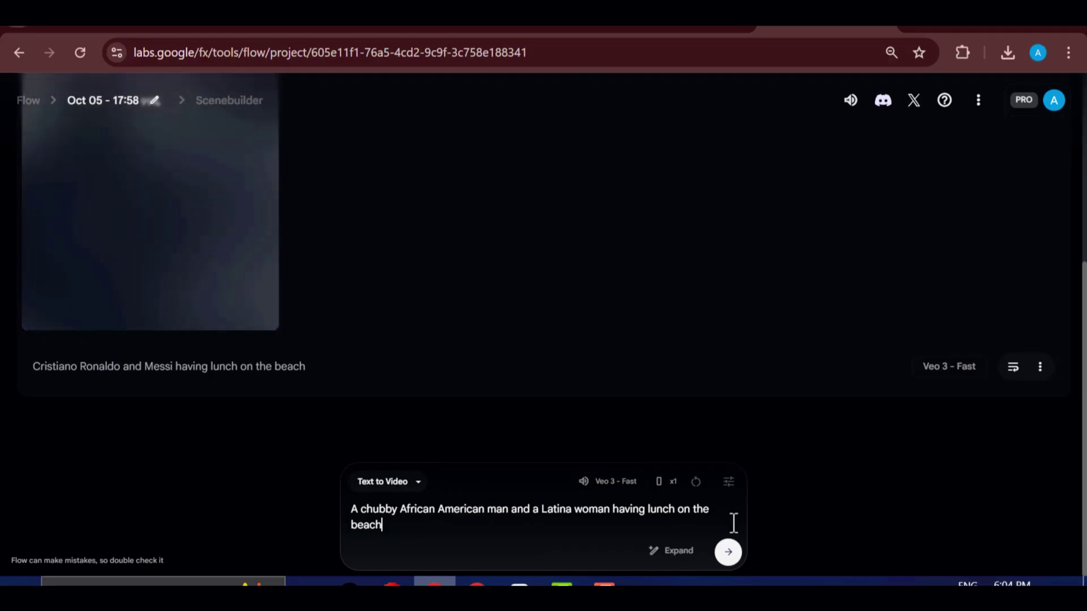
pyautogui.click(729, 553)
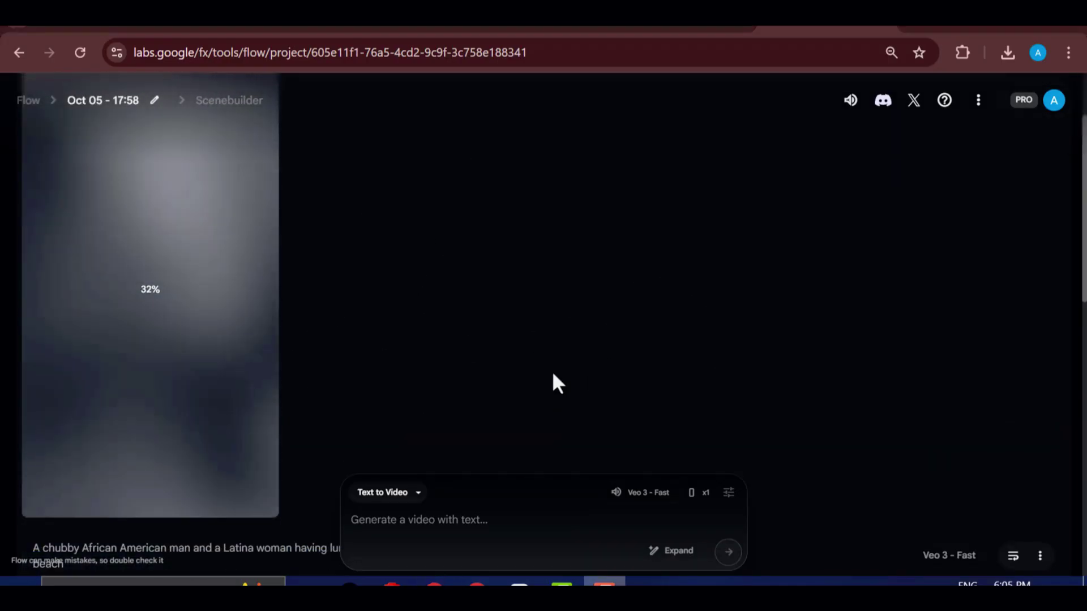
# Step: Preview the finished beach lunch clip full screen
pyautogui.scroll(2, 1006, 223)
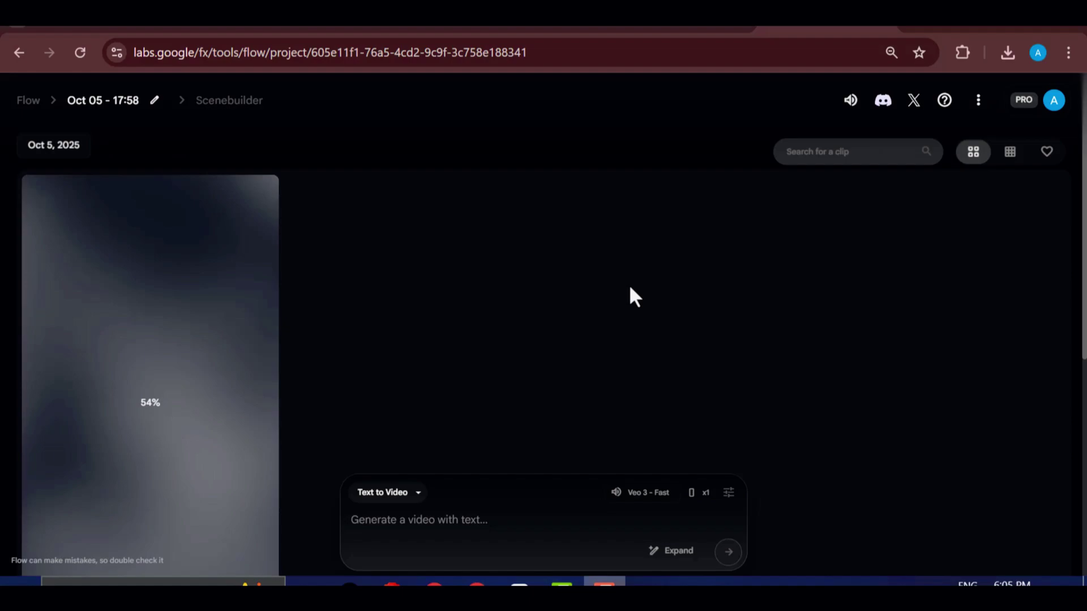
pyautogui.scroll(-2, 340, 238)
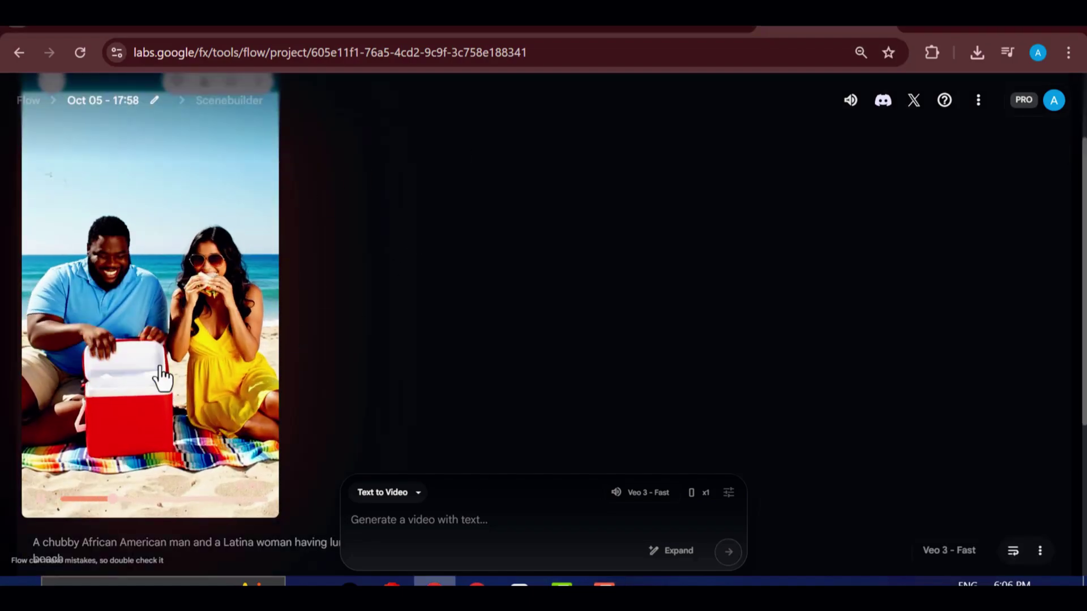
pyautogui.scroll(2, 171, 154)
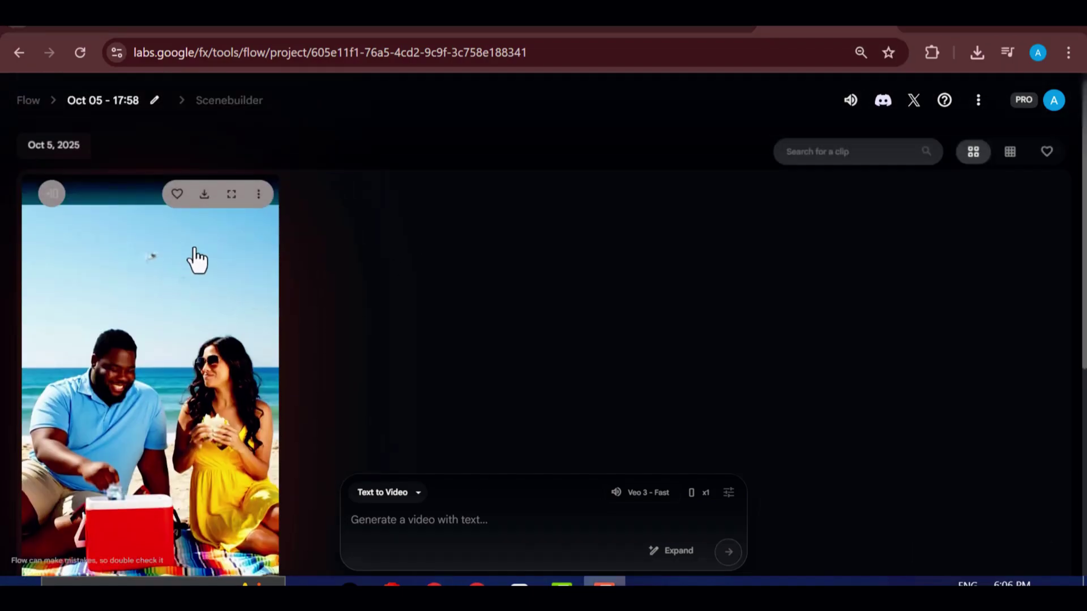
pyautogui.click(232, 194)
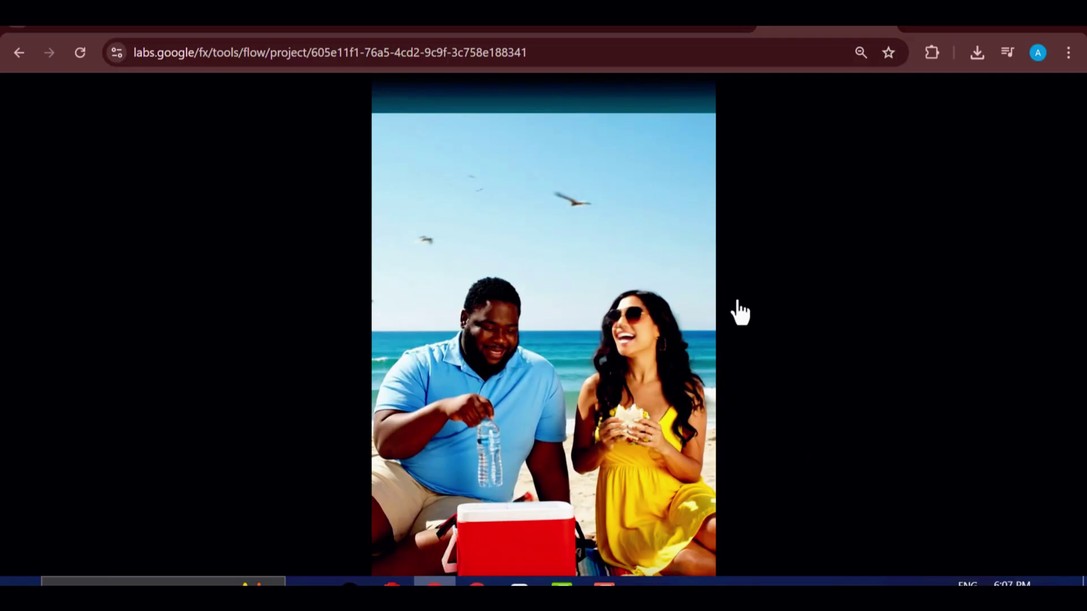
pyautogui.scroll(-4, 659, 181)
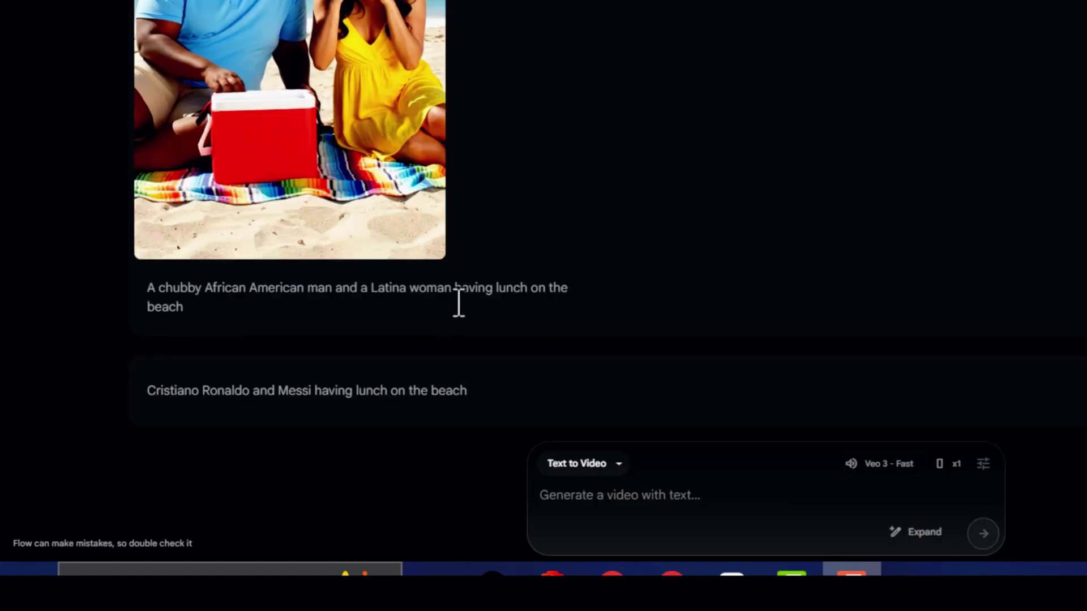
pyautogui.hotkey('ctrl', '+')
pyautogui.hotkey('ctrl', '+')
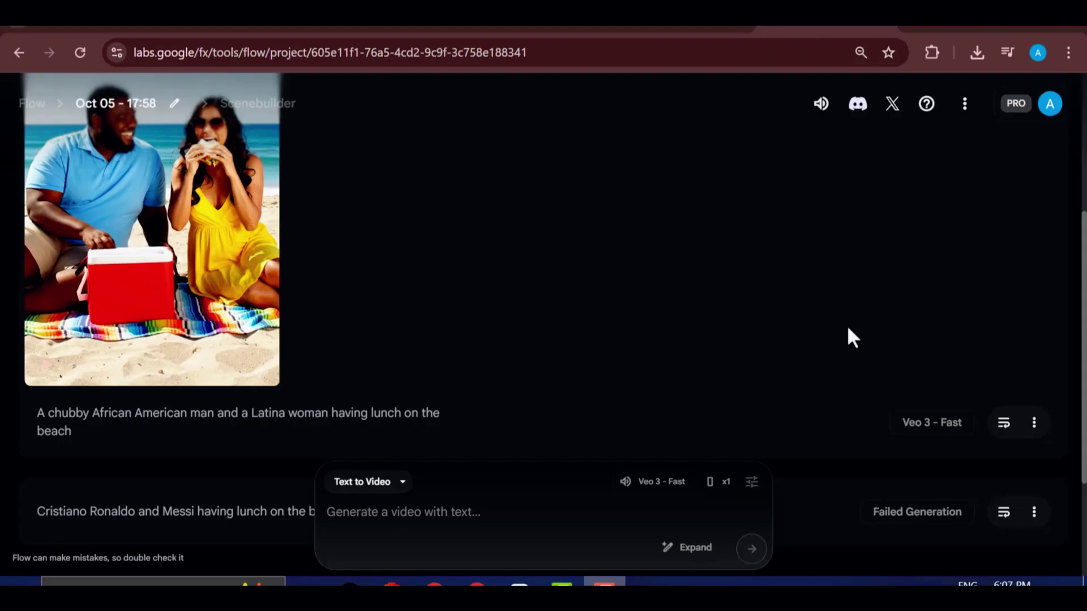
pyautogui.scroll(3, 856, 334)
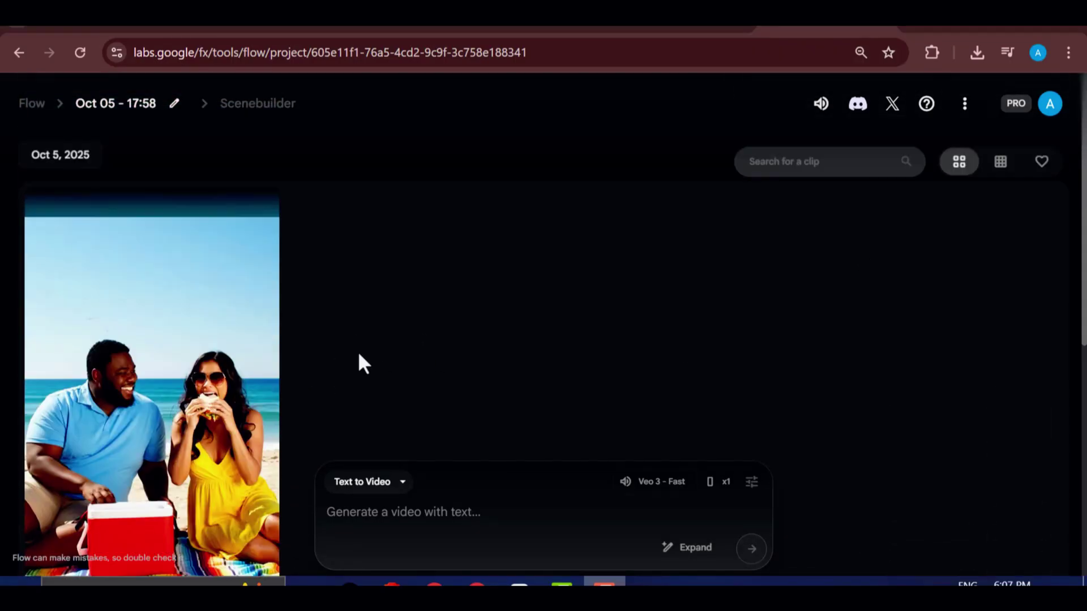
# Step: Download the clip at Original size (720p) and open a new browser tab
pyautogui.moveTo(140, 251)
pyautogui.click(196, 212)
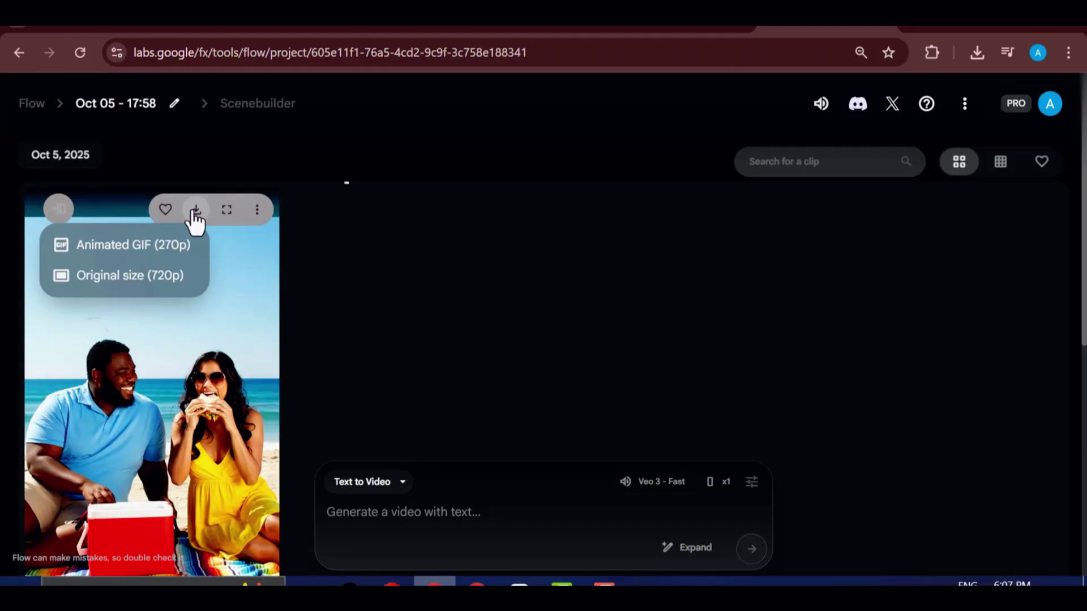
pyautogui.click(154, 277)
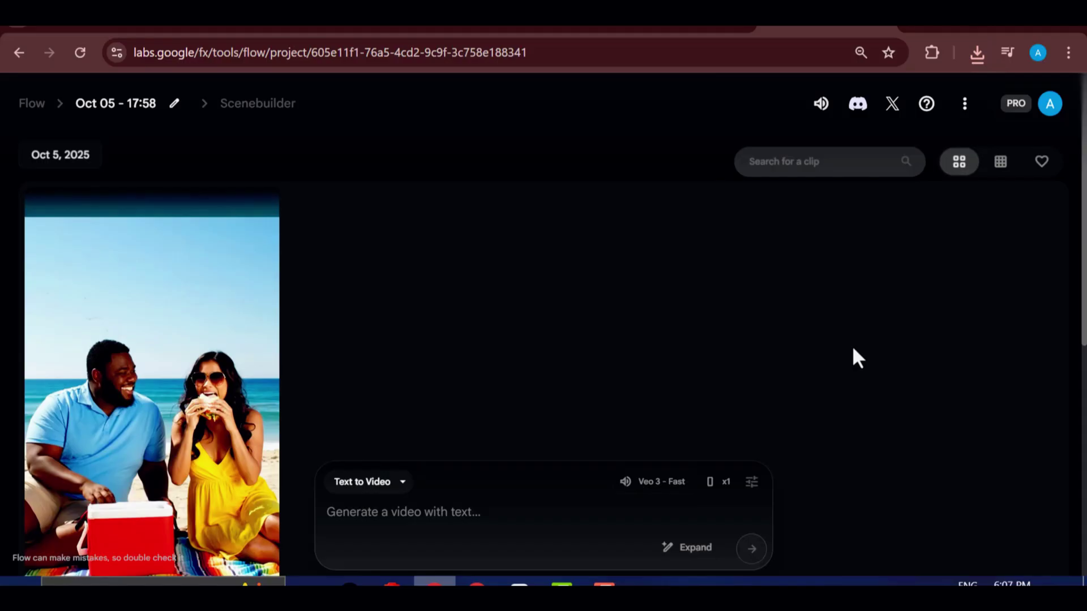
pyautogui.scroll(-2, 777, 347)
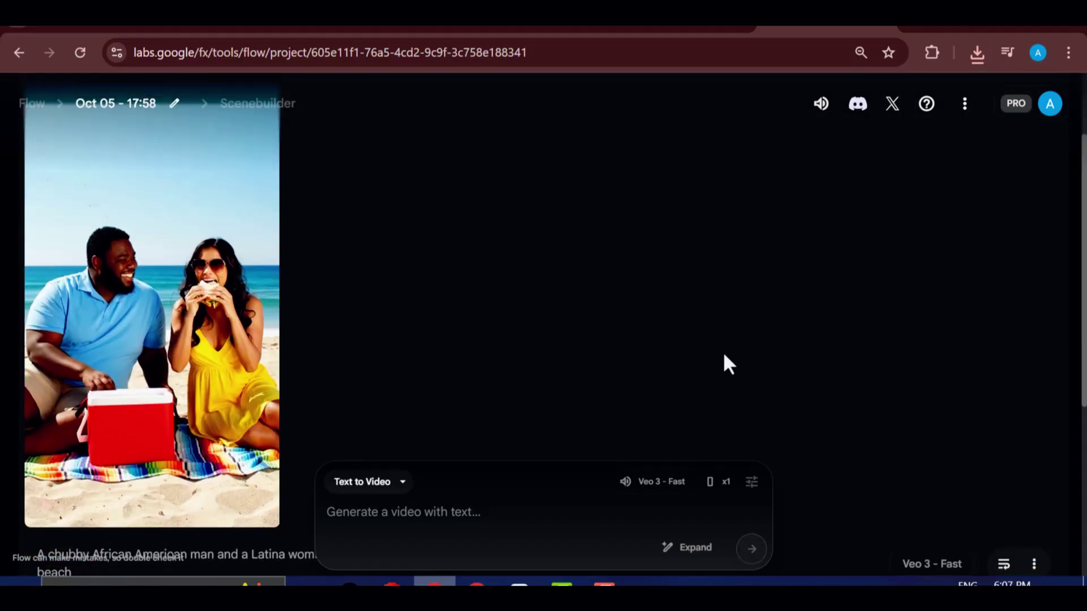
pyautogui.hotkey('ctrl', 't')
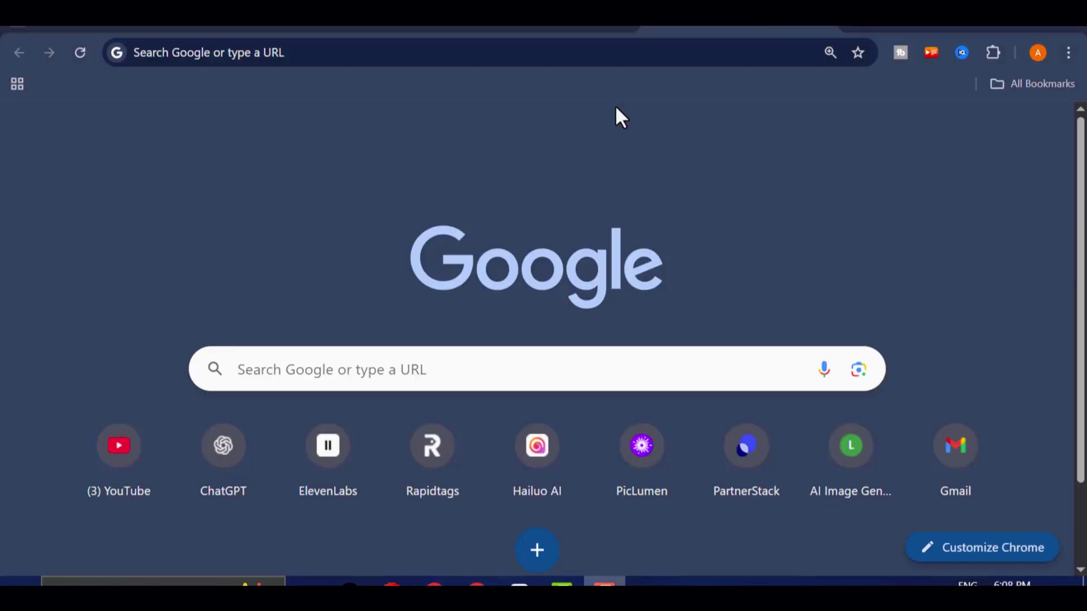
# Step: Search Google for 'unwatermark' and go to the unwatermark.ai result
pyautogui.click(612, 55)
pyautogui.write('un')
pyautogui.press('Return')
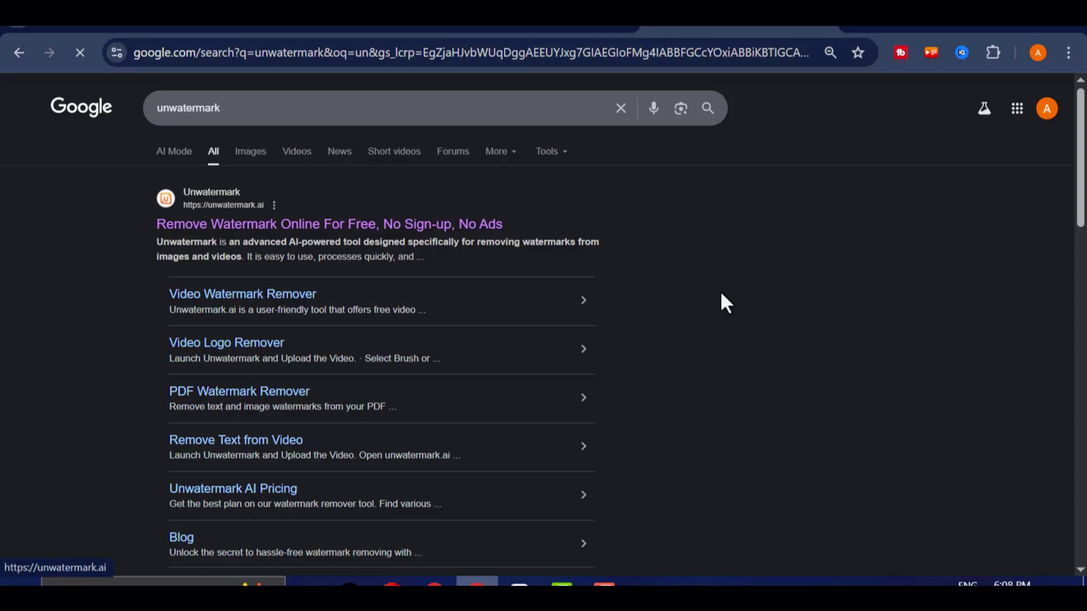
pyautogui.scroll(-6, 825, 369)
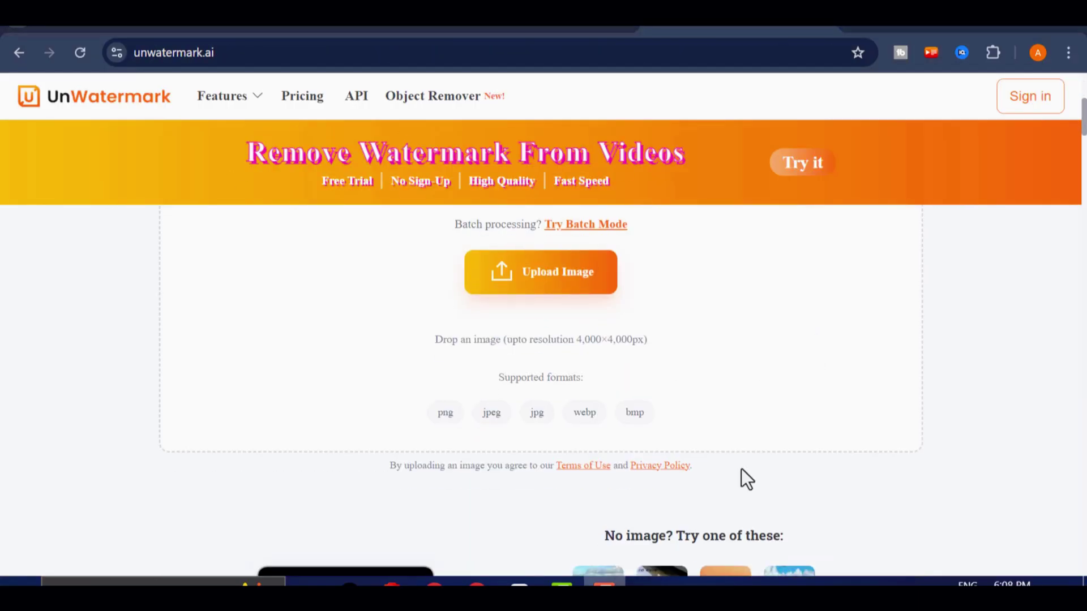
# Step: Browse the Unwatermark home page, comparing the before-and-after sample images
pyautogui.scroll(-10, 742, 473)
pyautogui.scroll(2, 837, 340)
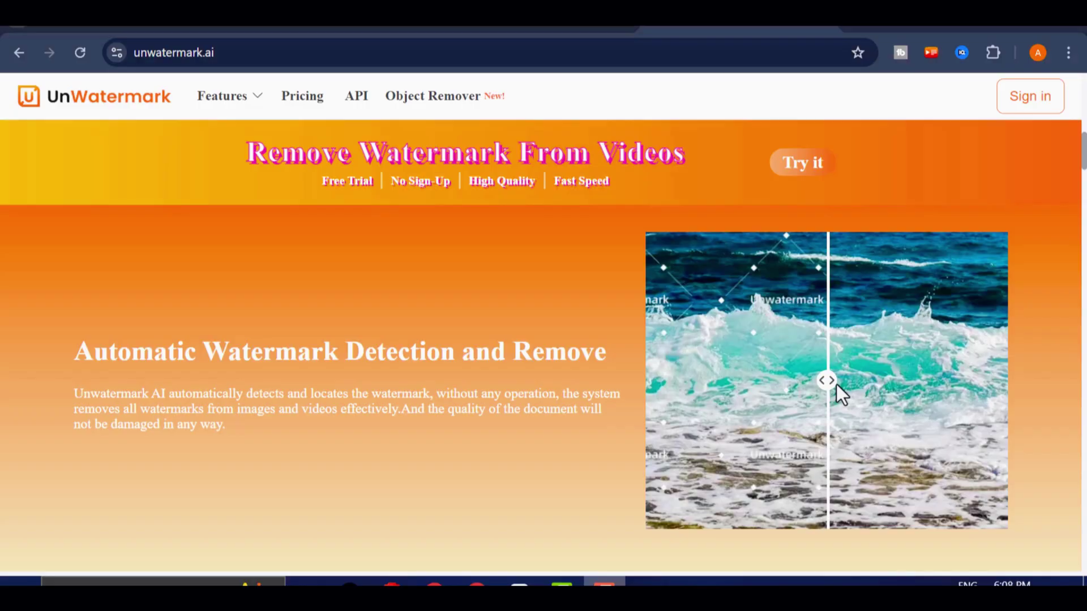
pyautogui.moveTo(827, 385); pyautogui.dragTo(745, 419)
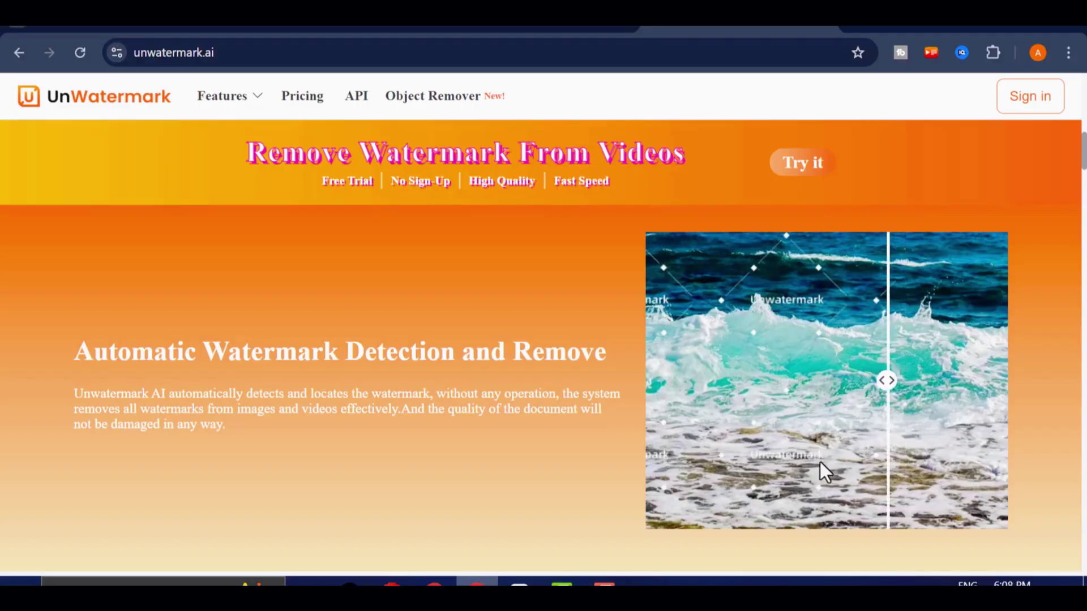
pyautogui.scroll(-5, 572, 487)
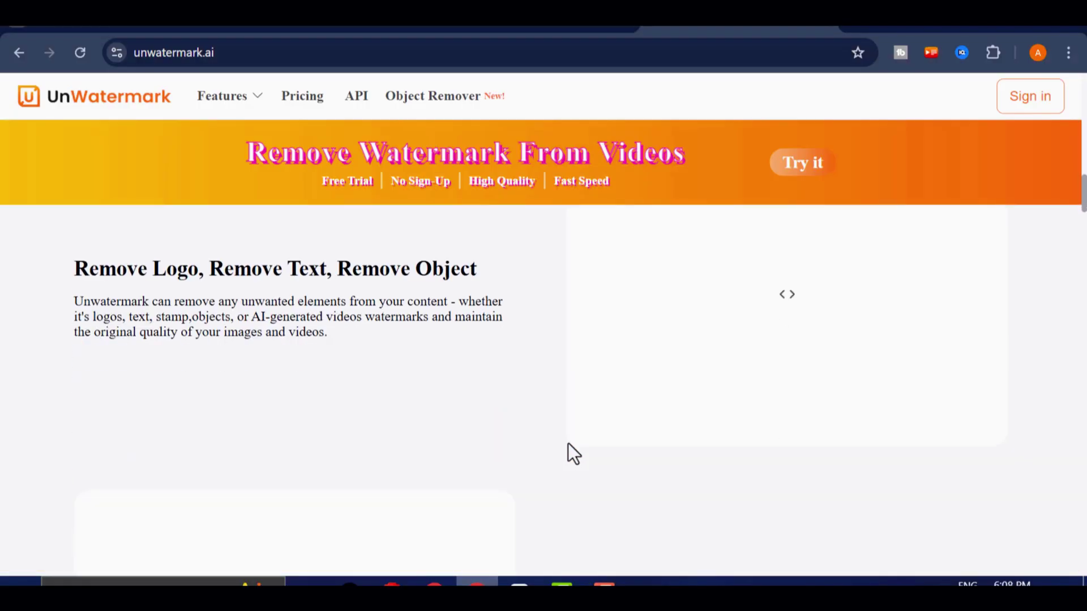
pyautogui.moveTo(913, 306); pyautogui.dragTo(651, 353)
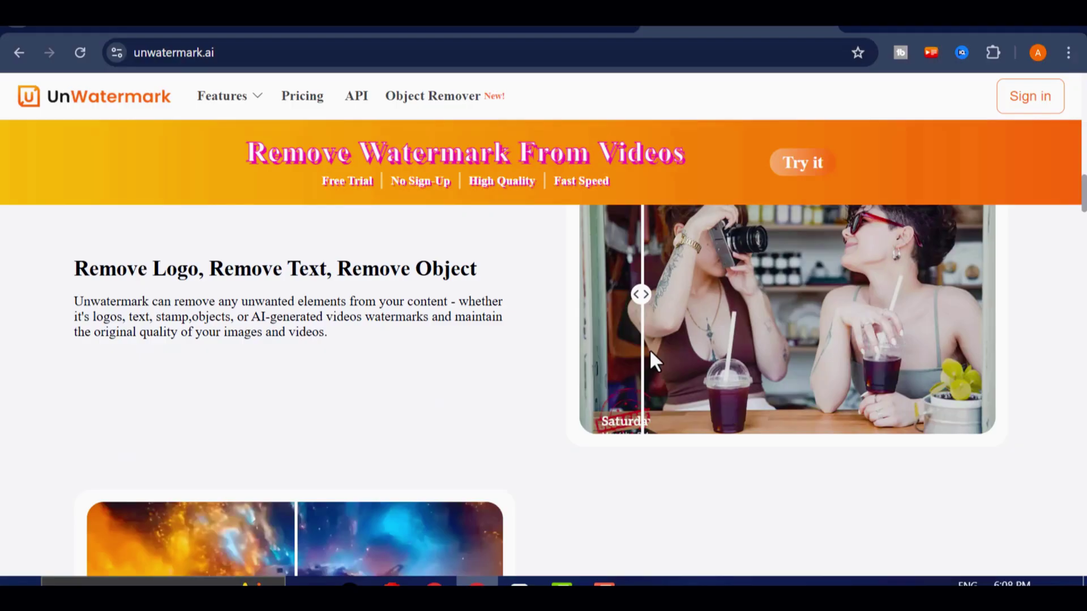
pyautogui.scroll(-5, 331, 382)
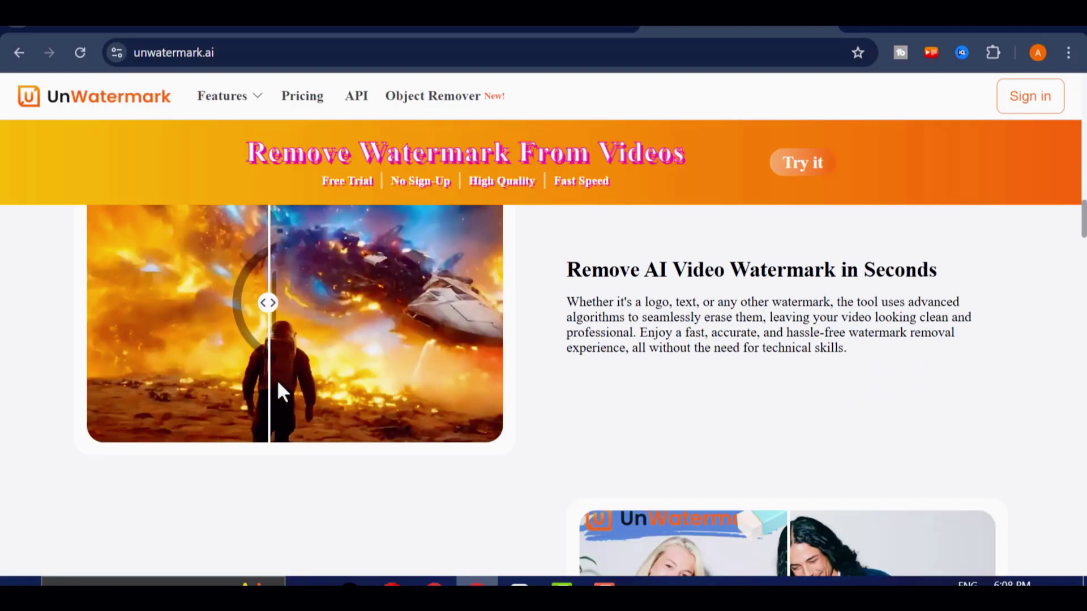
pyautogui.scroll(-12, 519, 457)
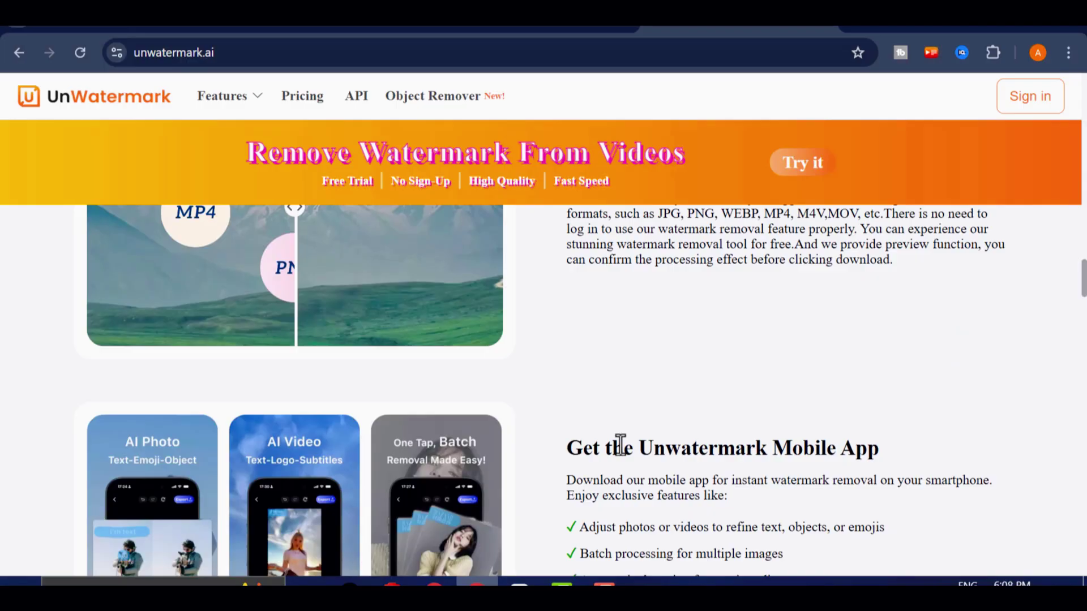
pyautogui.scroll(-2, 620, 445)
pyautogui.scroll(15, 660, 445)
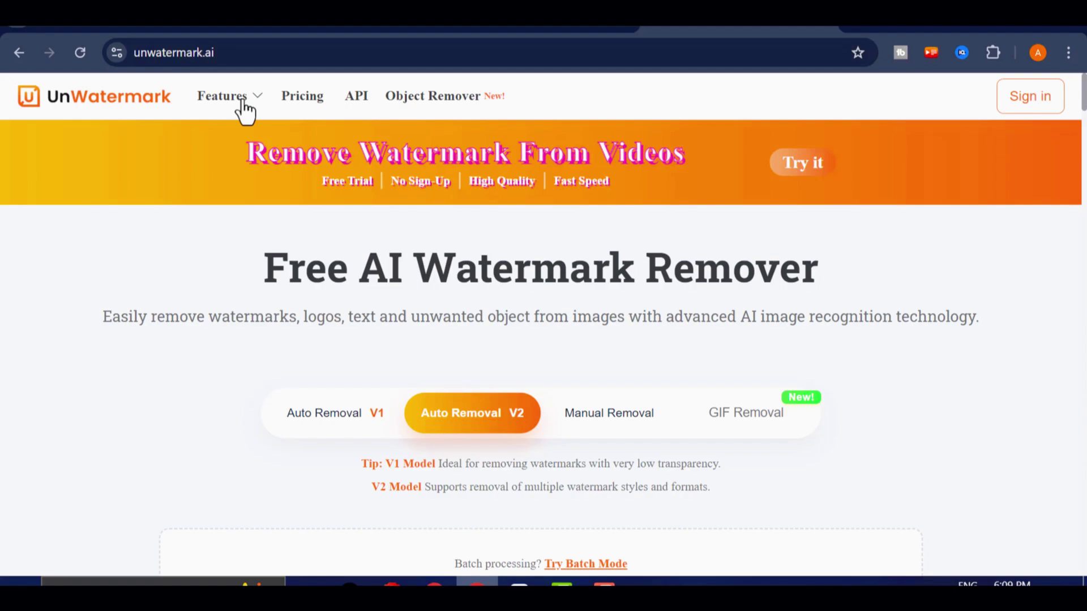
# Step: In the Video Watermark Remover, box the bottom-right Veo watermark and scrub the timeline to check
pyautogui.click(261, 102)
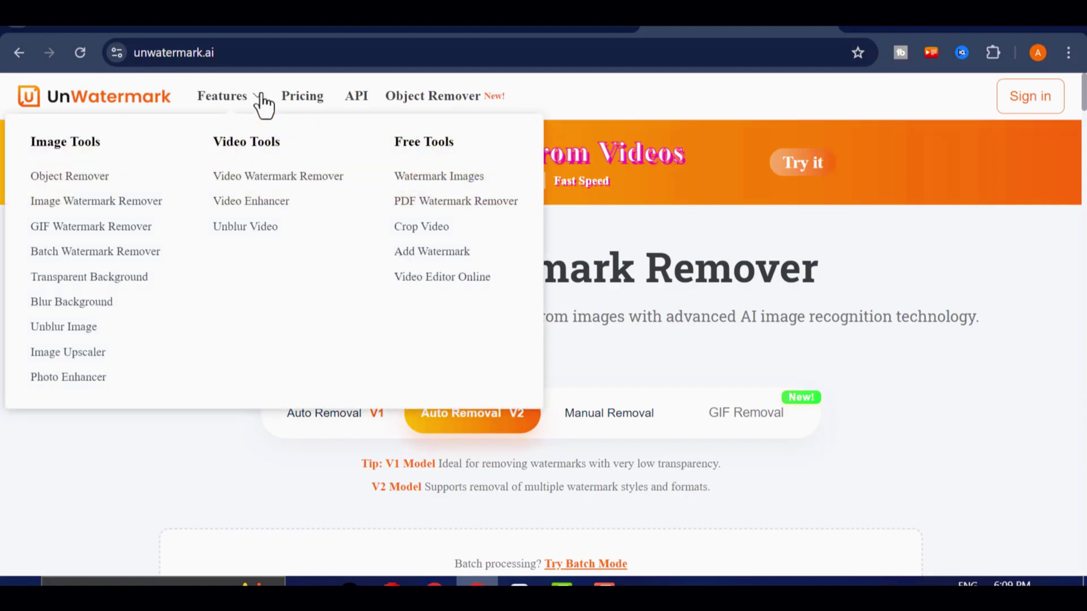
pyautogui.click(254, 187)
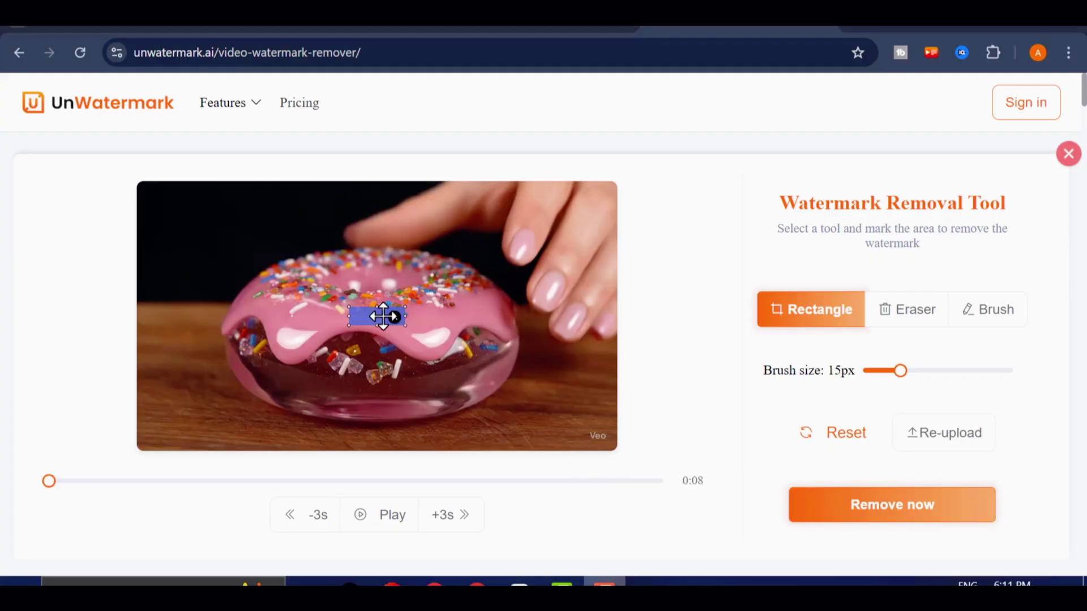
pyautogui.moveTo(395, 327); pyautogui.dragTo(593, 434)
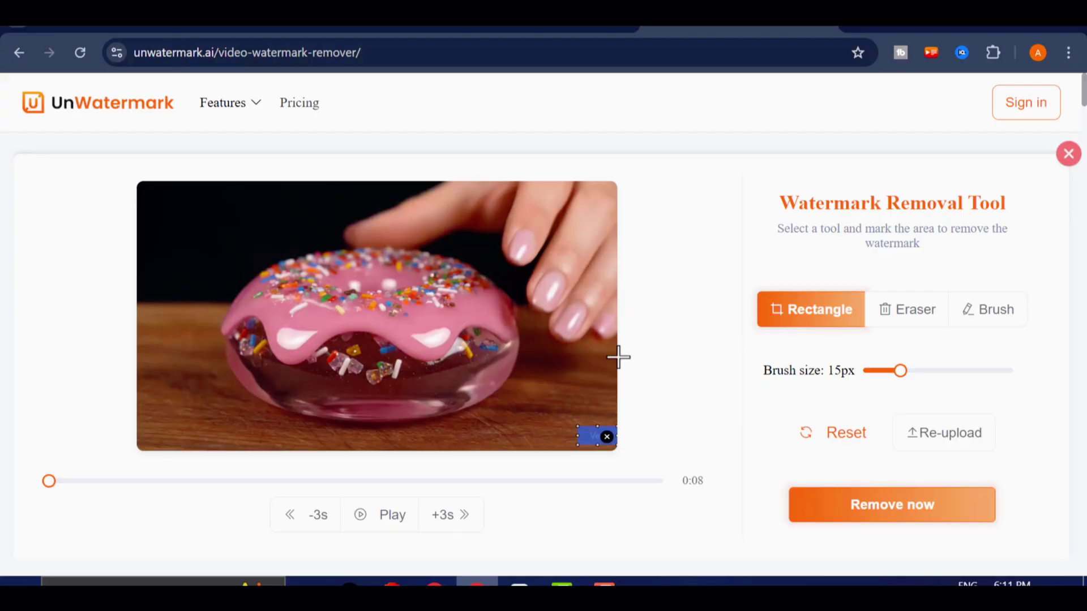
pyautogui.moveTo(48, 475)
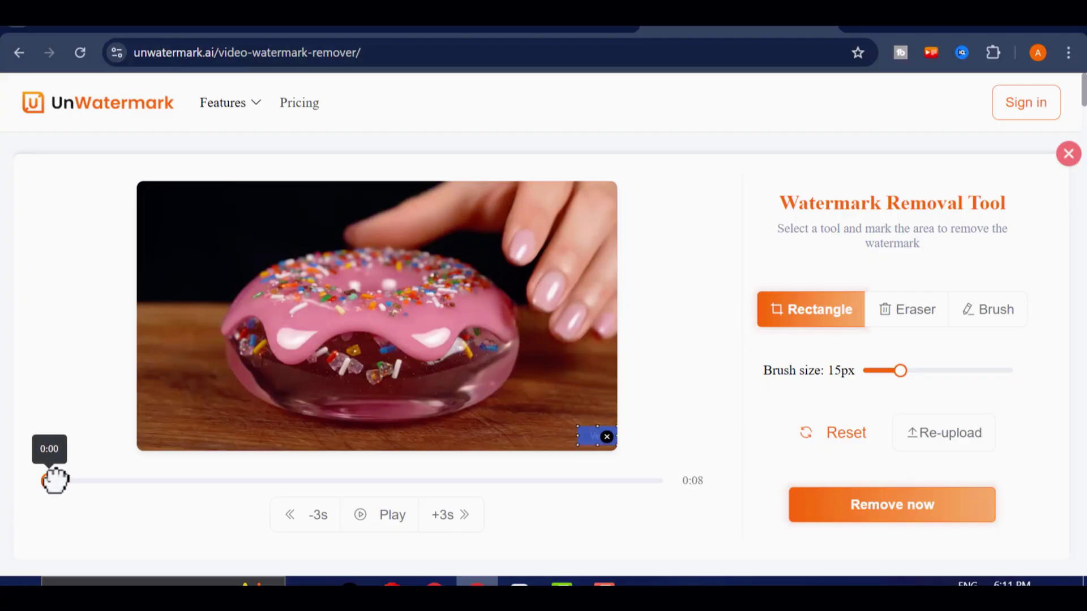
pyautogui.moveTo(116, 482); pyautogui.dragTo(645, 500)
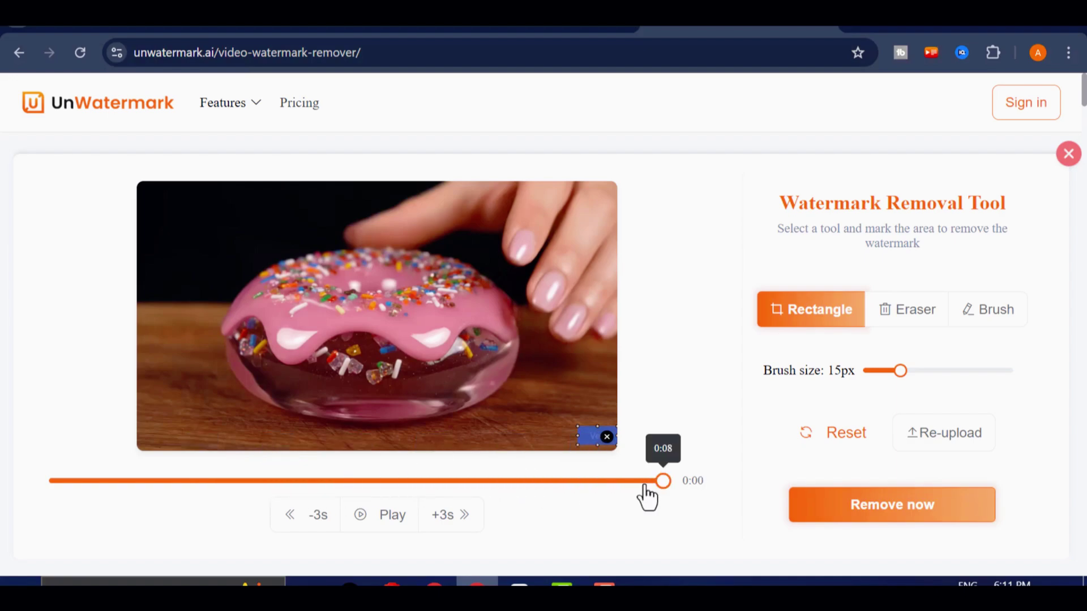
pyautogui.scroll(-2, 596, 380)
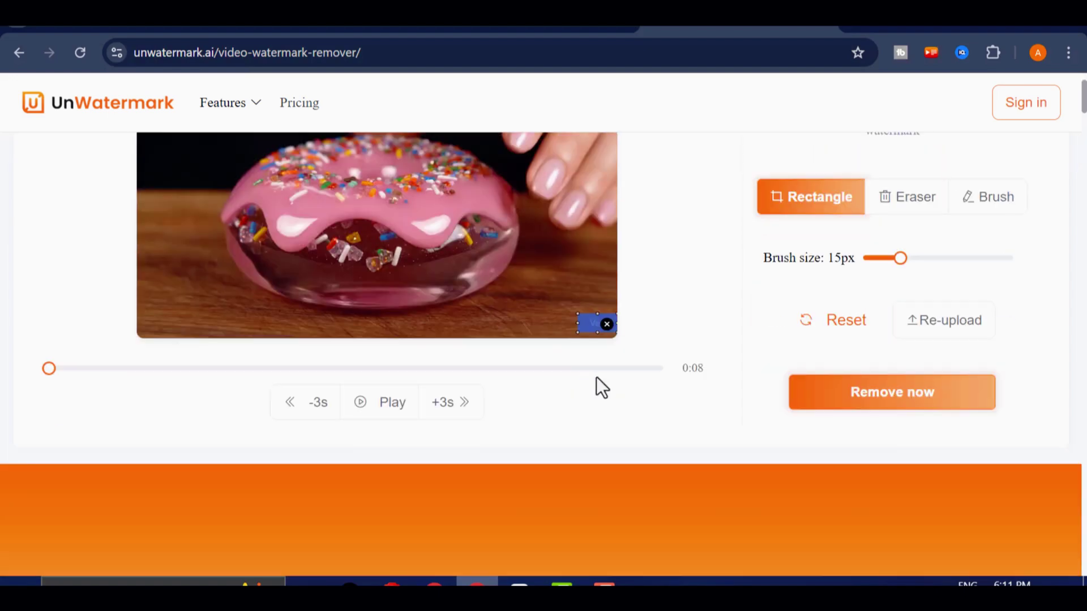
# Step: Run Remove now on the clip and wait for the watermark-free result
pyautogui.click(920, 397)
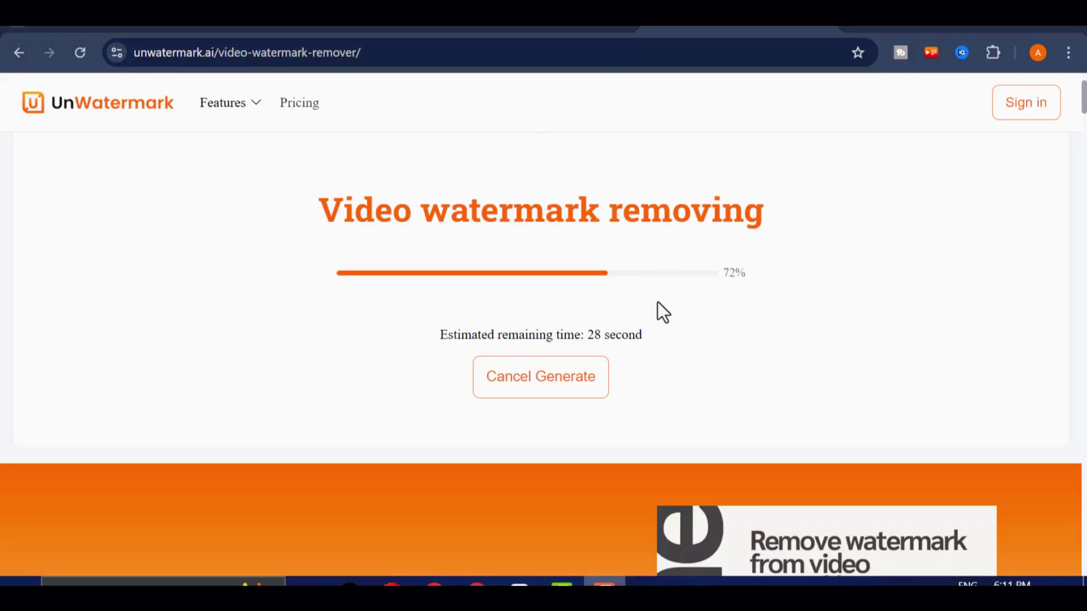
pyautogui.scroll(-2, 646, 379)
pyautogui.scroll(2, 646, 379)
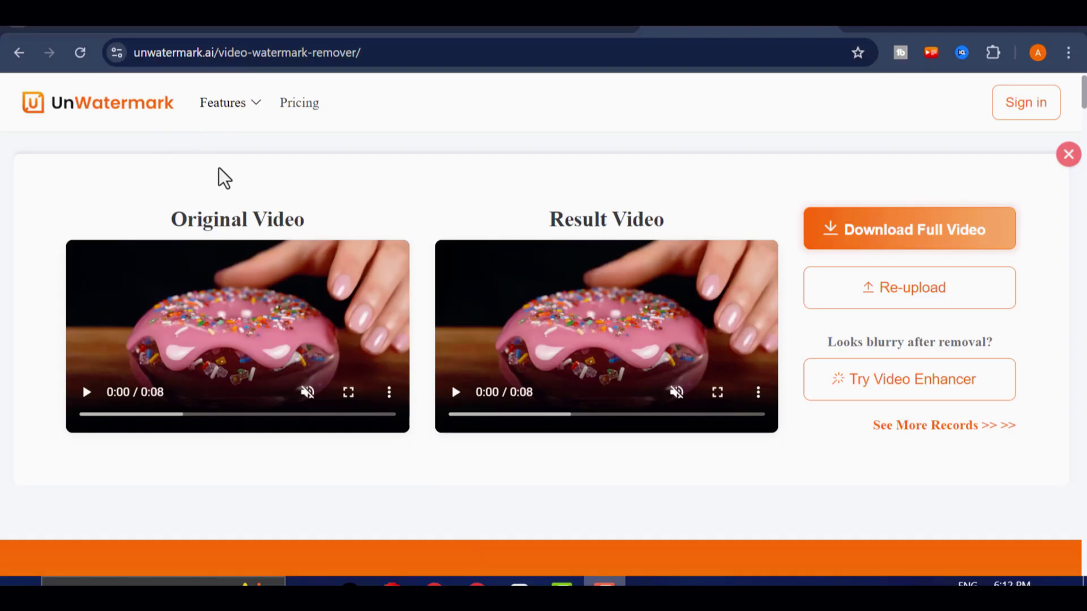
# Step: Download the full watermark-free result video
pyautogui.scroll(-2, 284, 252)
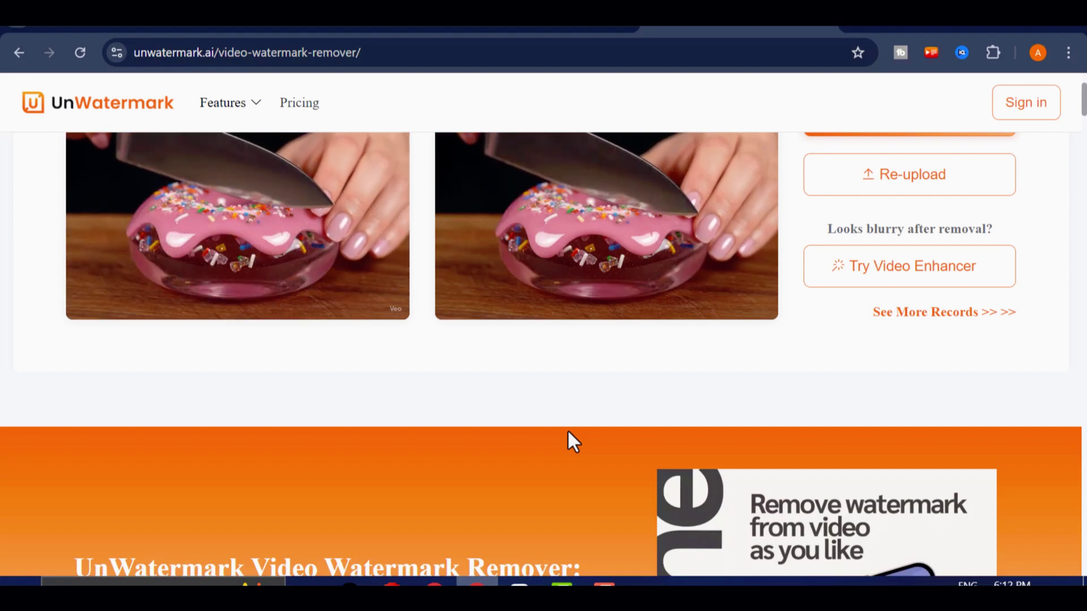
pyautogui.scroll(2, 575, 426)
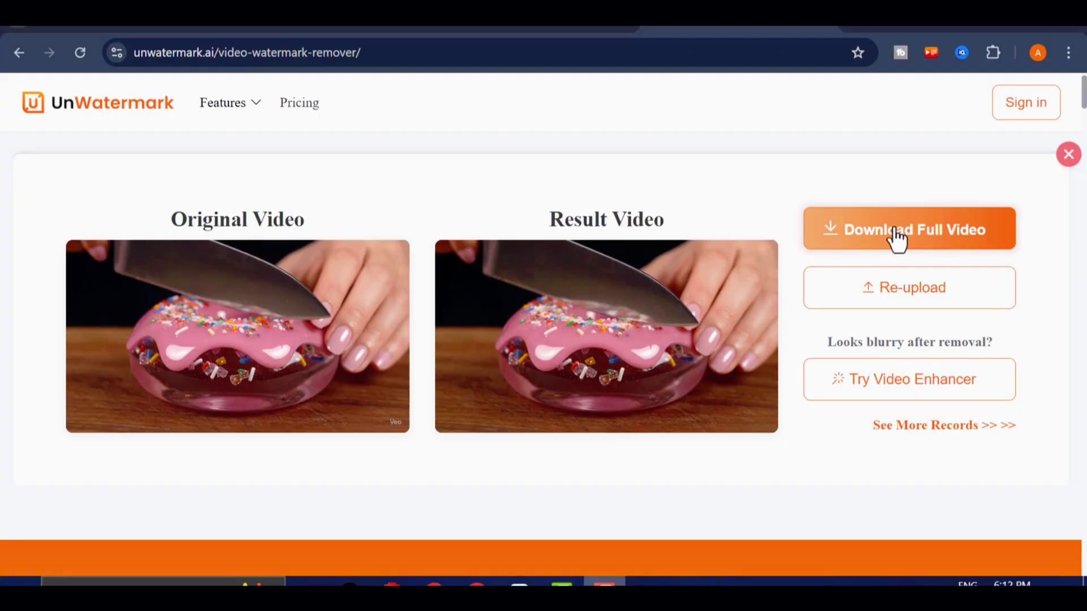
pyautogui.click(893, 240)
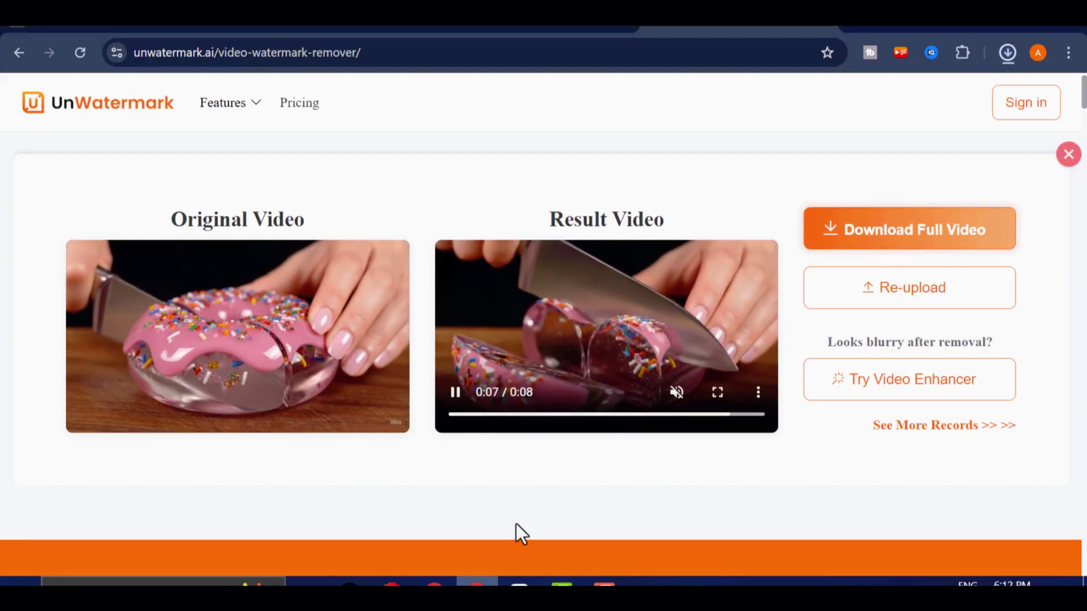
pyautogui.click(777, 208)
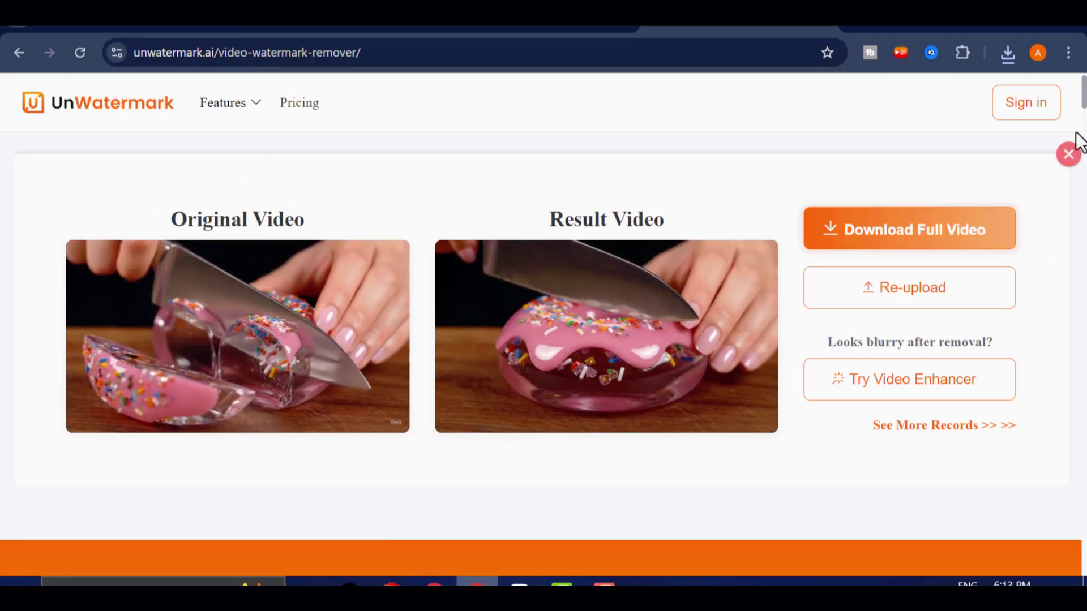
# Step: Delete the finished processing record
pyautogui.click(1068, 156)
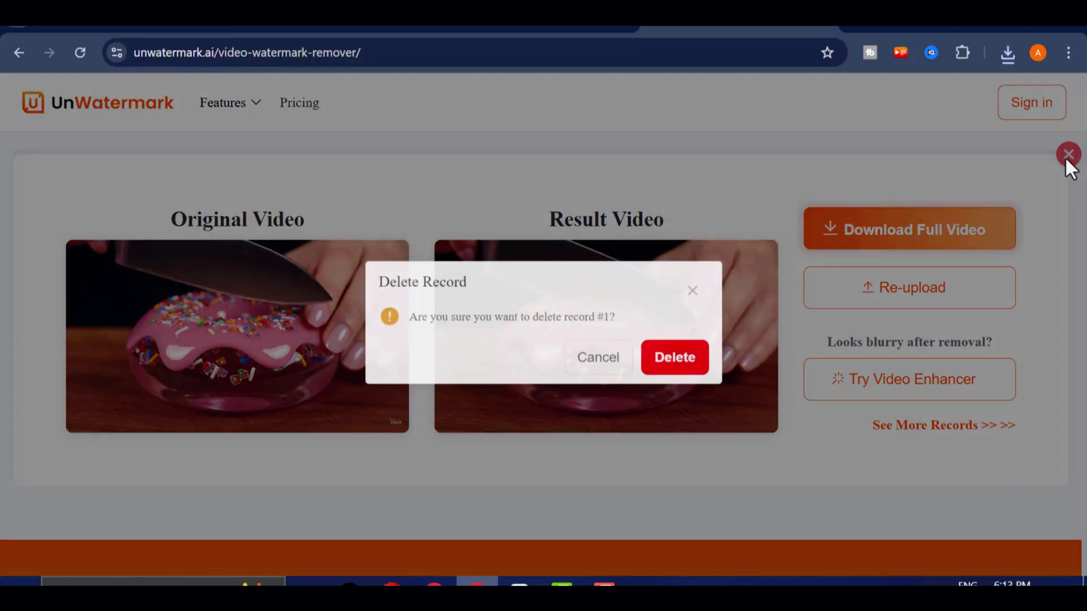
pyautogui.click(674, 362)
pyautogui.scroll(-7, 787, 306)
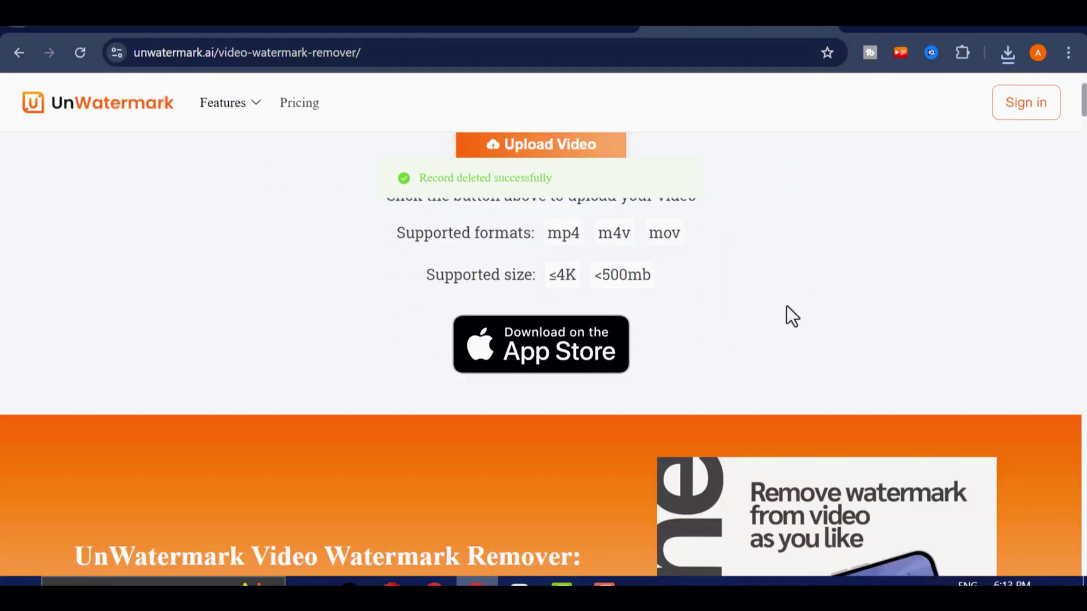
pyautogui.scroll(5, 787, 306)
pyautogui.scroll(2, 791, 316)
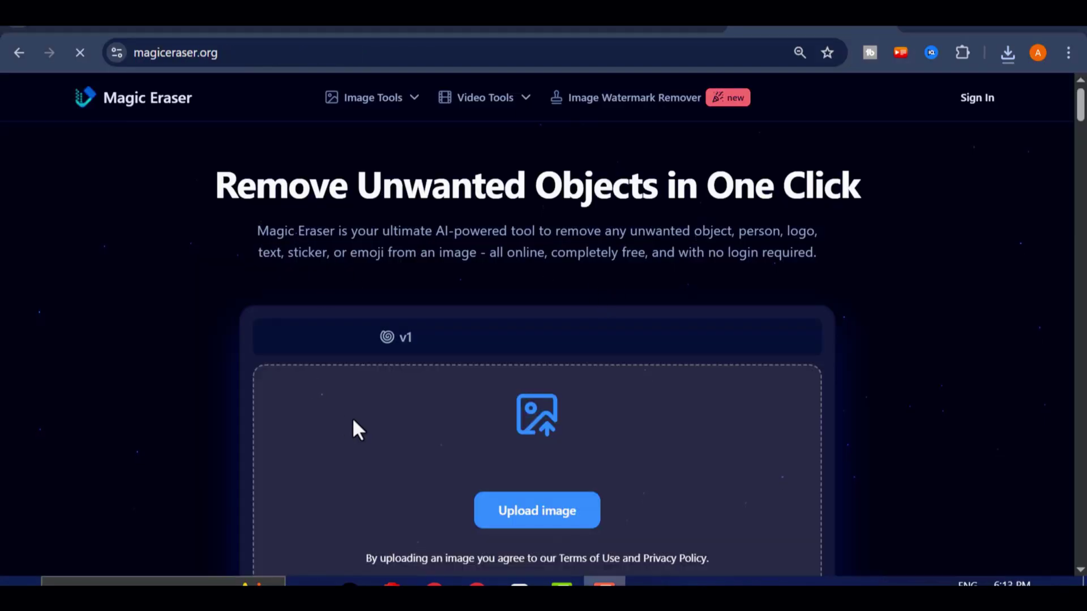
# Step: Compare the travel, portrait and product before-and-after examples on Magic Eraser
pyautogui.scroll(-2, 609, 327)
pyautogui.scroll(2, 491, 286)
pyautogui.moveTo(232, 59); pyautogui.dragTo(132, 67)
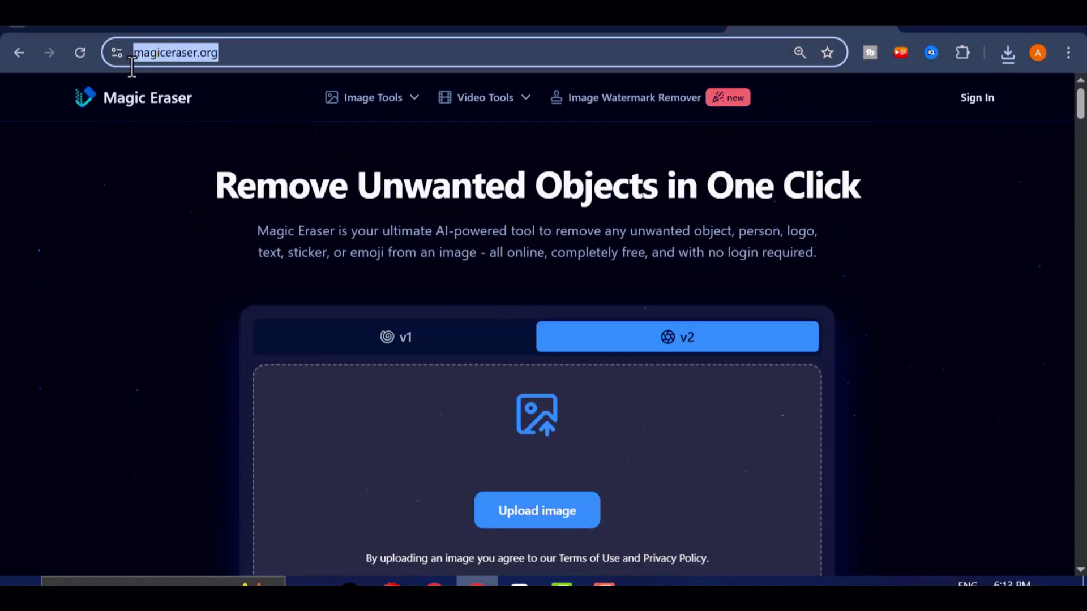
pyautogui.click(469, 262)
pyautogui.scroll(-10, 595, 322)
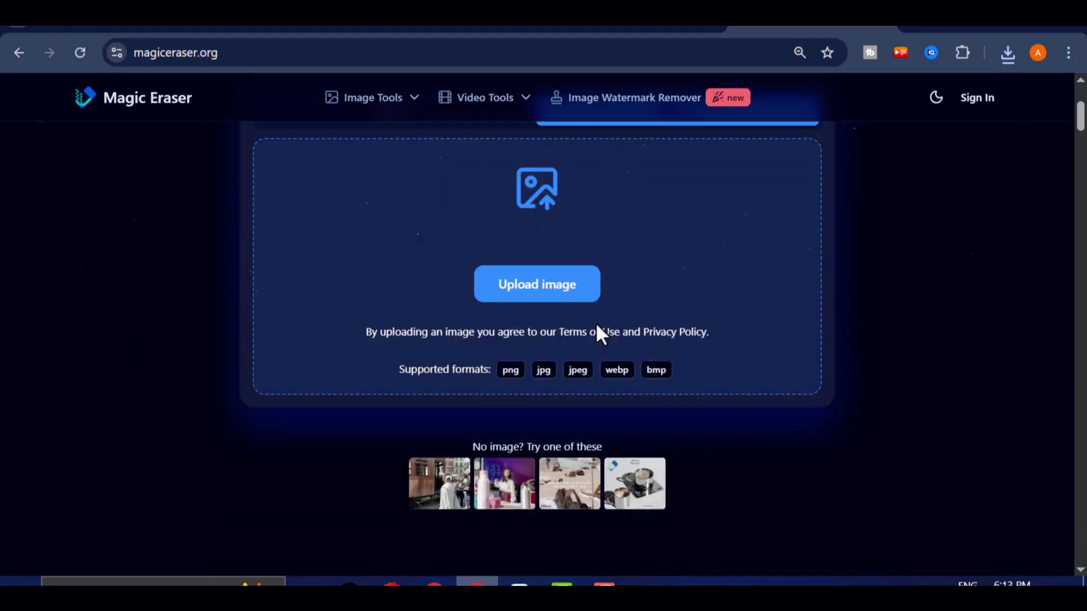
pyautogui.scroll(-4, 298, 325)
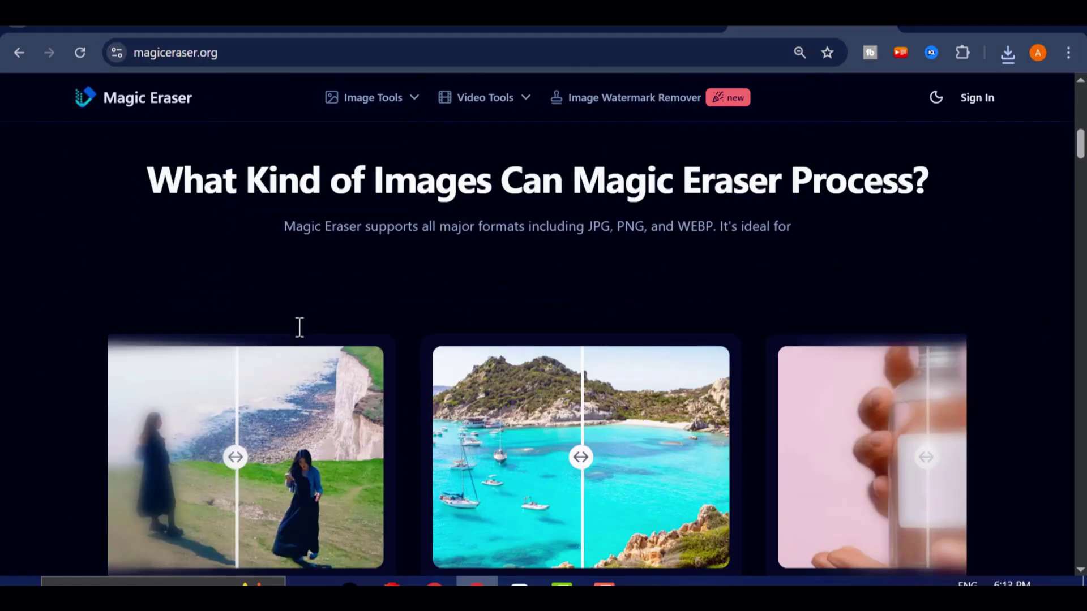
pyautogui.moveTo(586, 367); pyautogui.dragTo(553, 386)
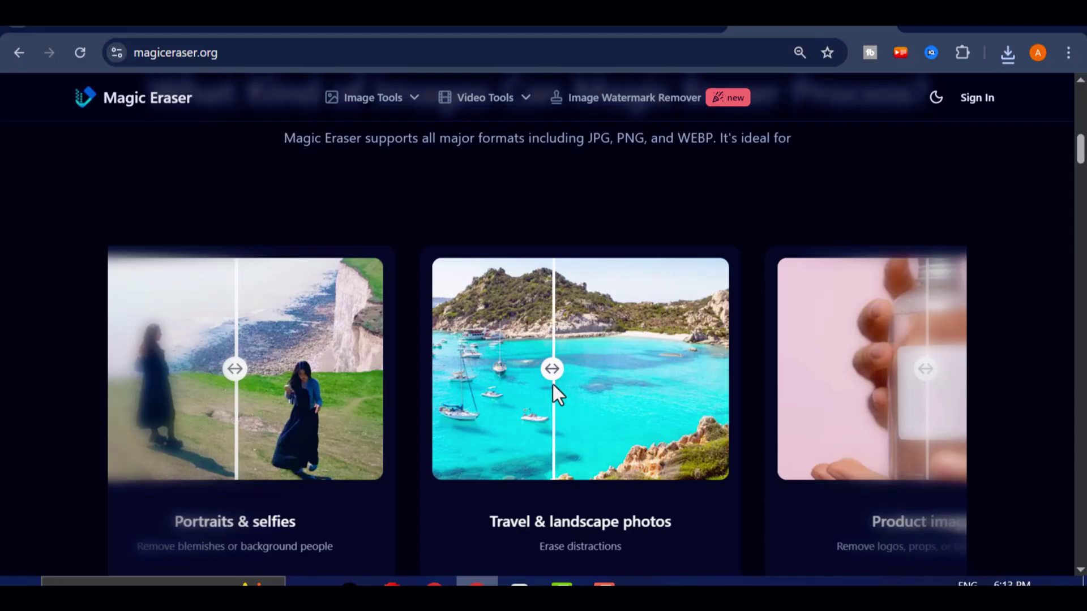
pyautogui.moveTo(234, 370); pyautogui.dragTo(247, 420)
pyautogui.scroll(-2, 753, 357)
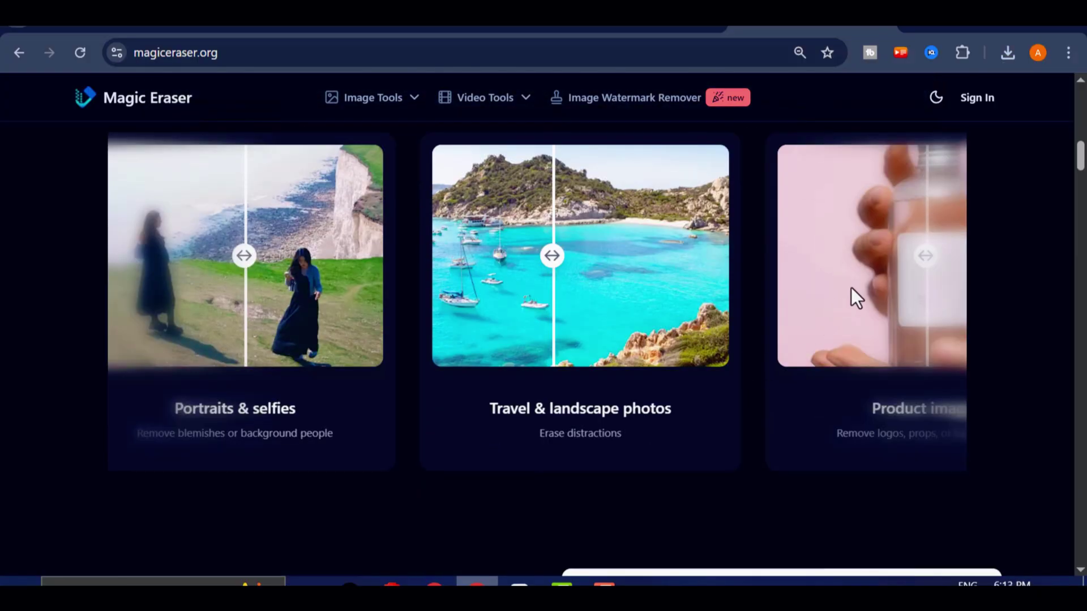
pyautogui.moveTo(929, 260); pyautogui.dragTo(868, 275)
# Step: Scroll through Magic Eraser's feature sections on removing people, text, emojis and watermarks
pyautogui.scroll(-6, 936, 278)
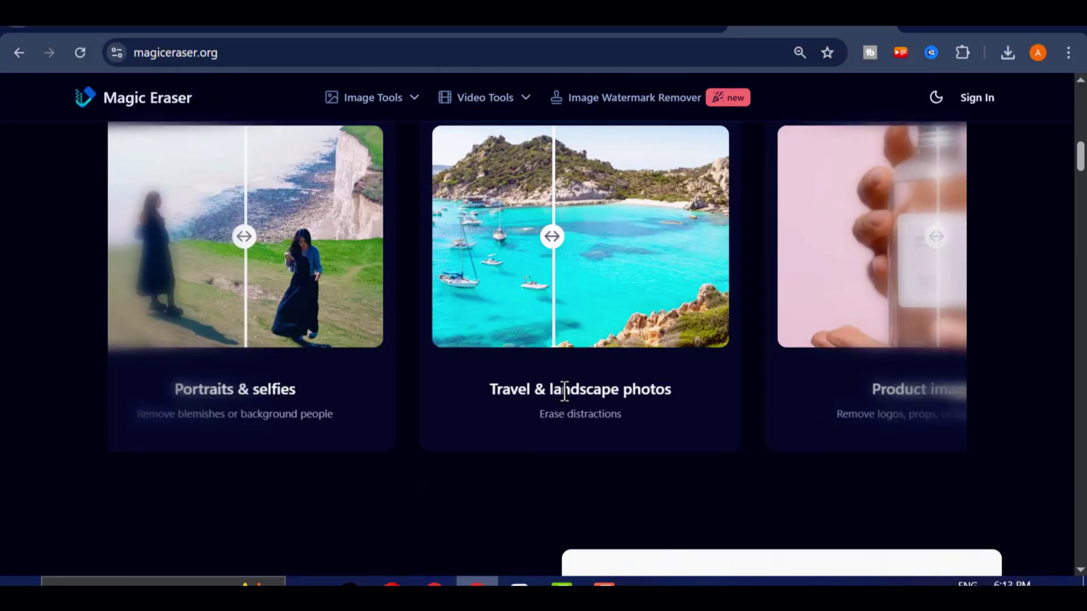
pyautogui.scroll(-12, 376, 405)
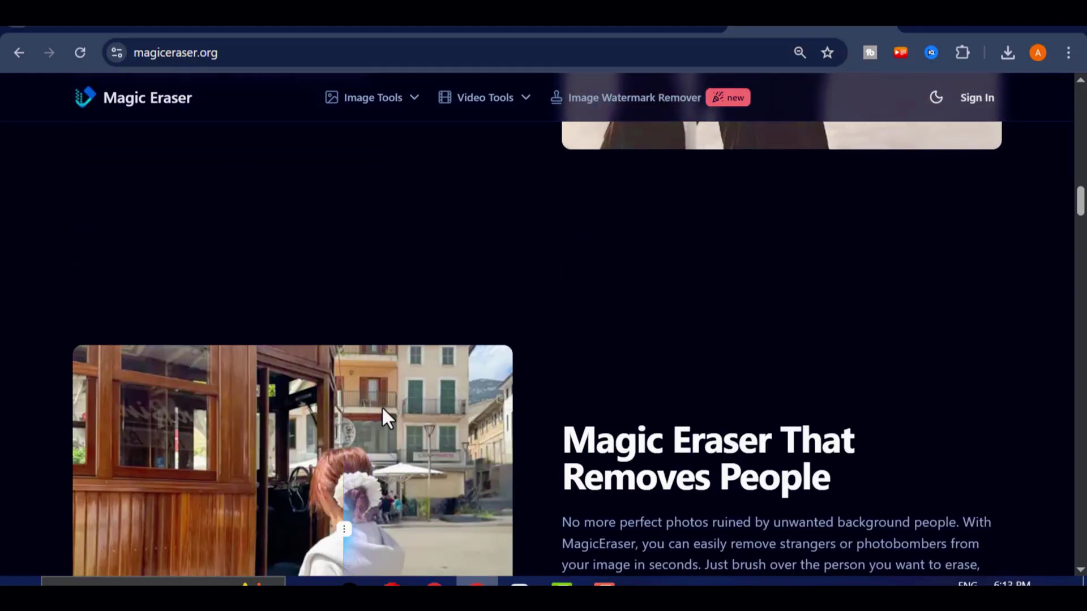
pyautogui.scroll(-20, 384, 407)
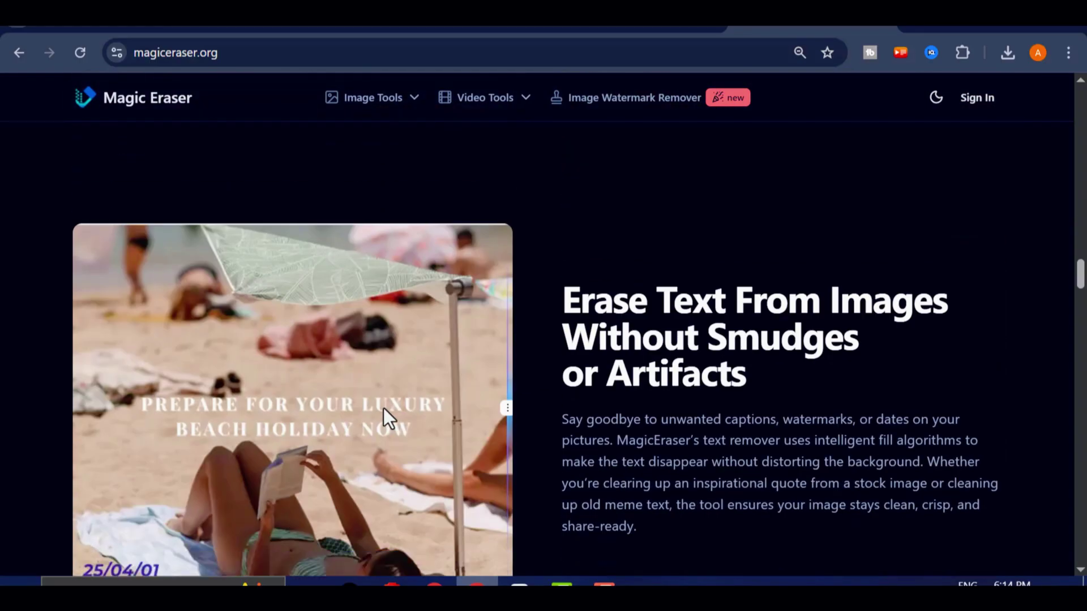
pyautogui.scroll(-20, 383, 408)
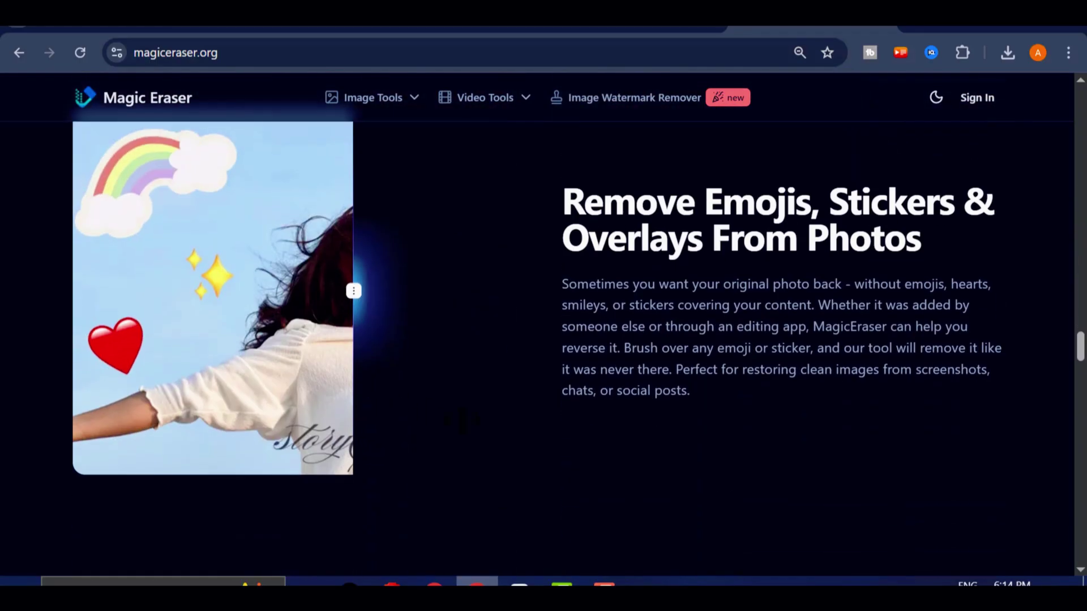
pyautogui.scroll(-20, 572, 450)
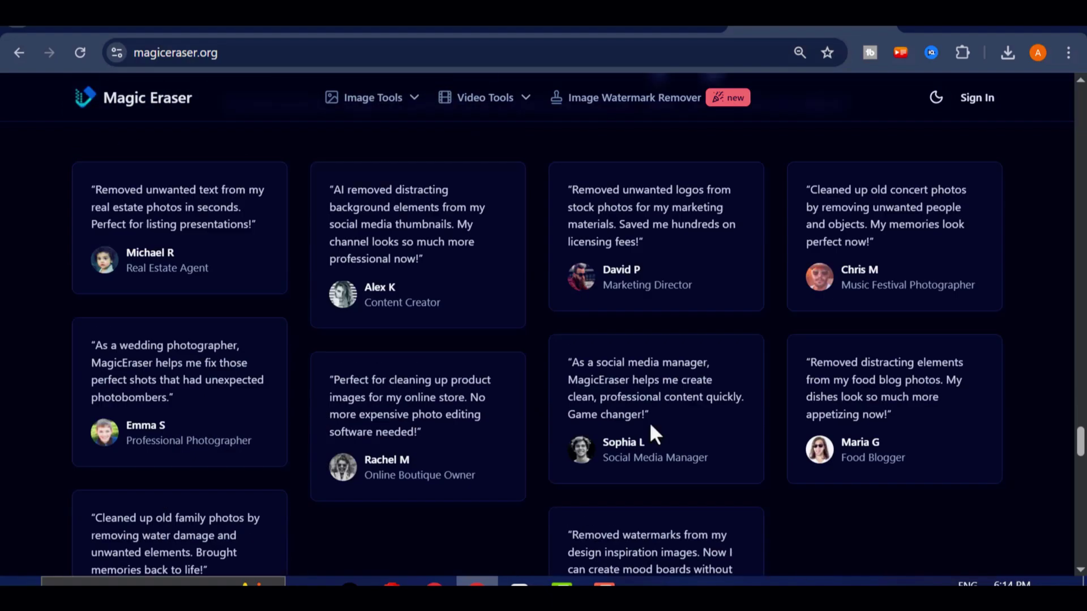
pyautogui.scroll(2, 650, 435)
pyautogui.scroll(-15, 650, 435)
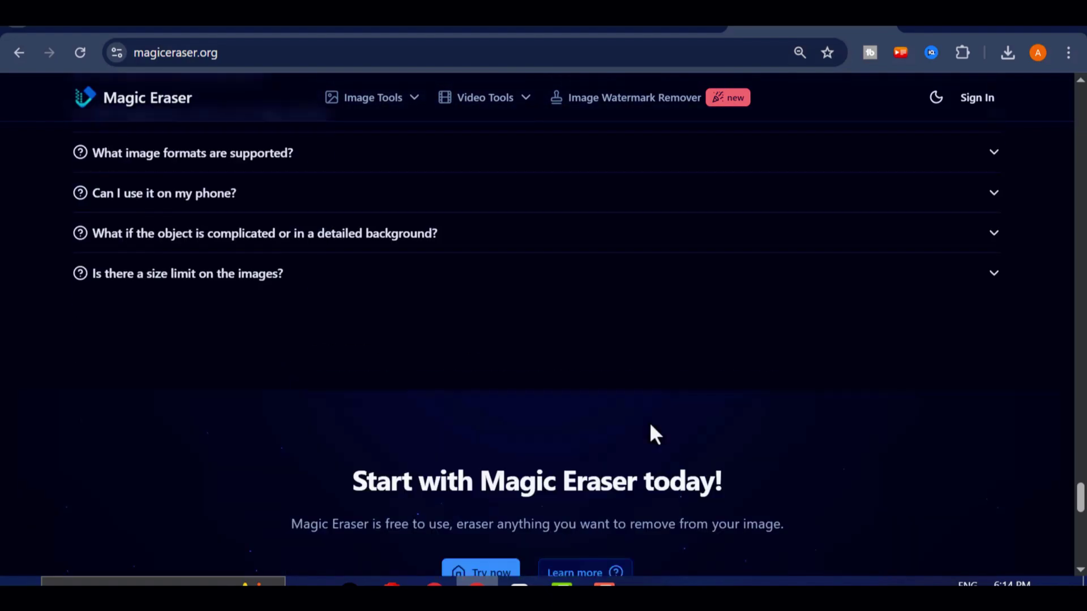
pyautogui.scroll(8, 650, 425)
pyautogui.scroll(20, 650, 426)
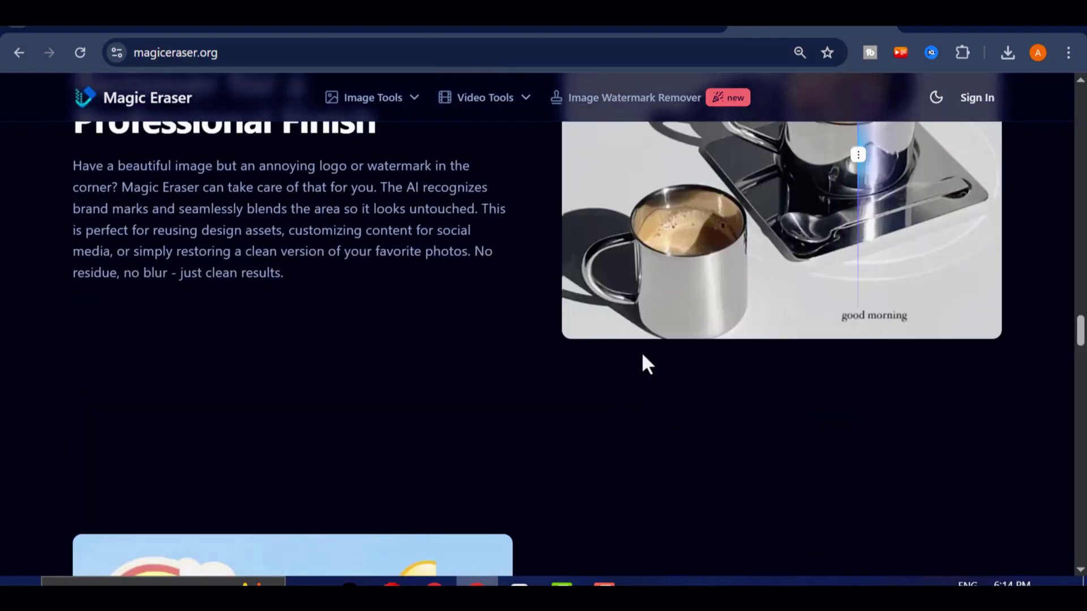
pyautogui.moveTo(517, 94)
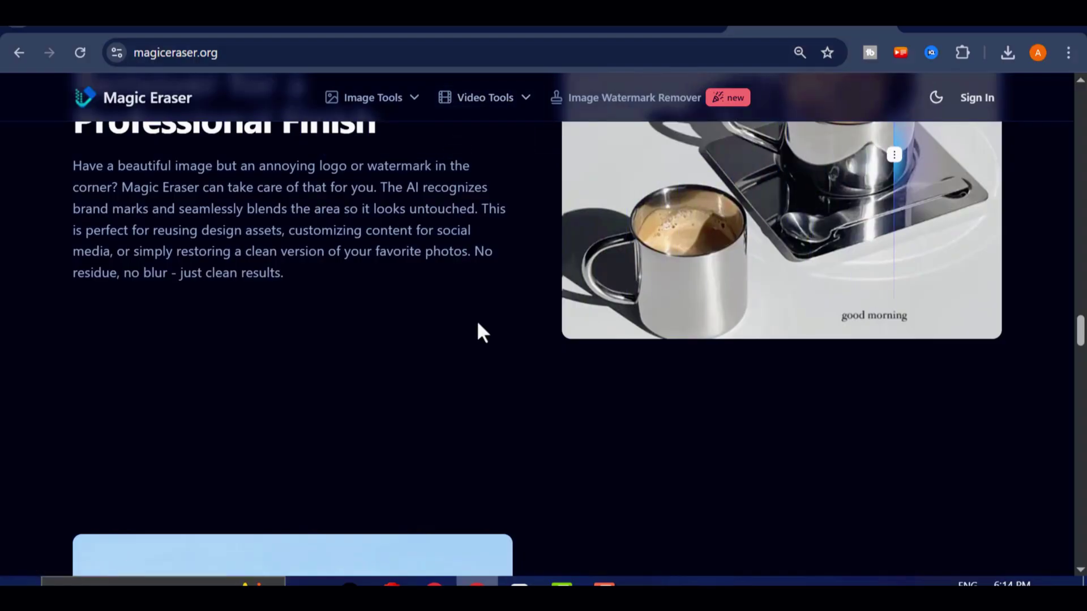
pyautogui.scroll(10, 470, 338)
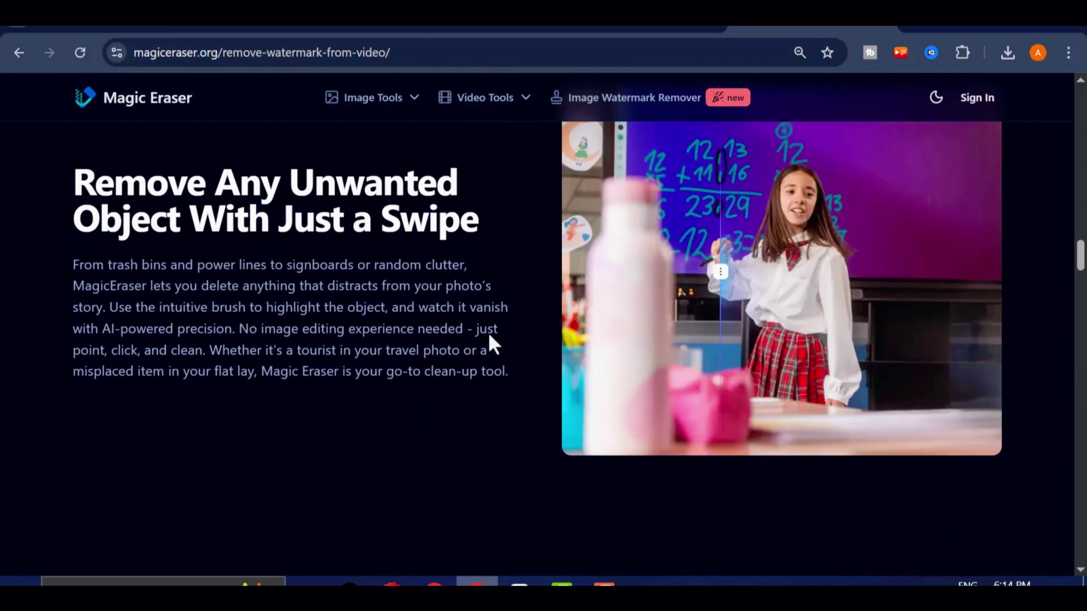
pyautogui.scroll(10, 498, 339)
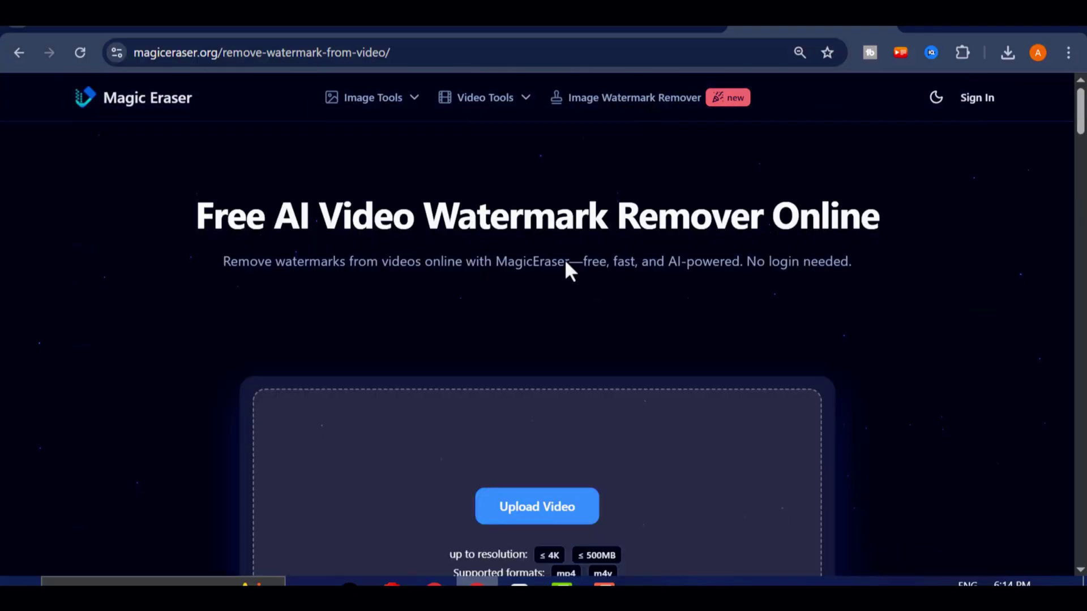
pyautogui.moveTo(198, 217); pyautogui.dragTo(982, 233)
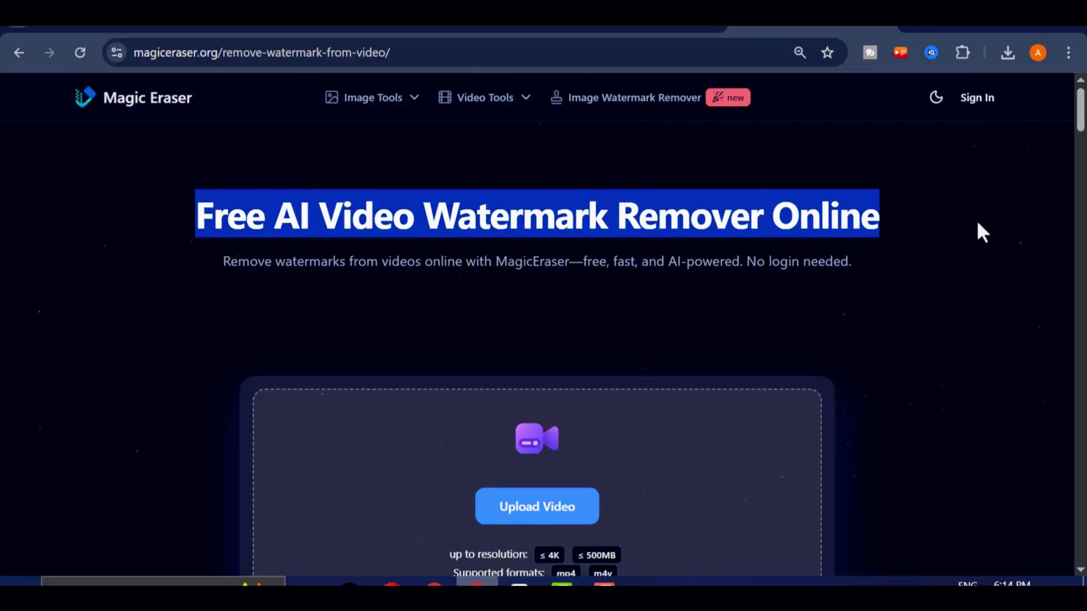
pyautogui.click(752, 247)
pyautogui.scroll(-10, 751, 246)
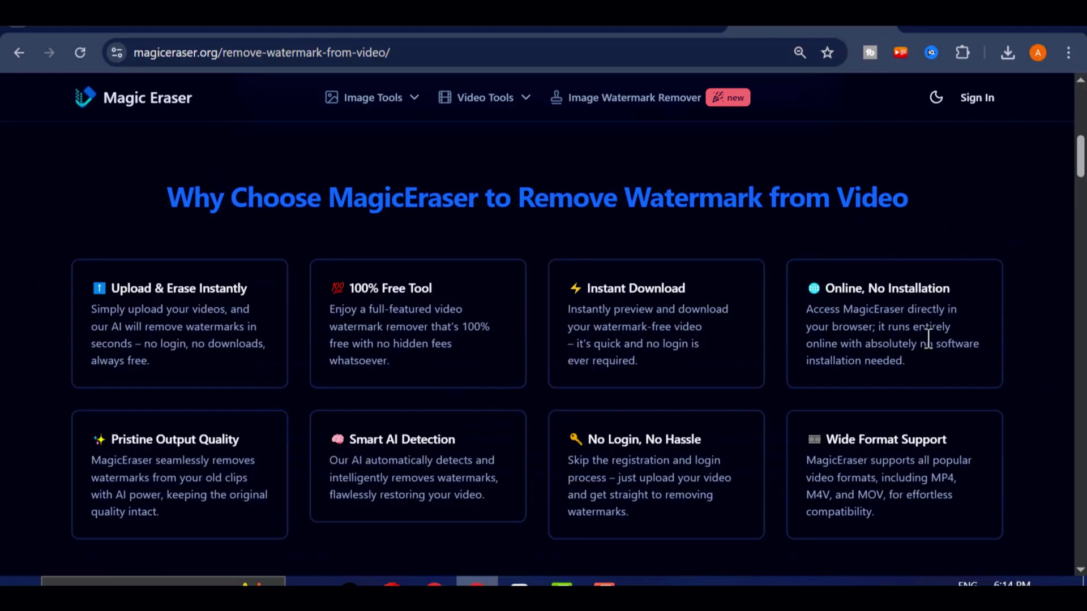
pyautogui.scroll(-2, 974, 492)
pyautogui.scroll(2, 971, 493)
pyautogui.scroll(8, 753, 427)
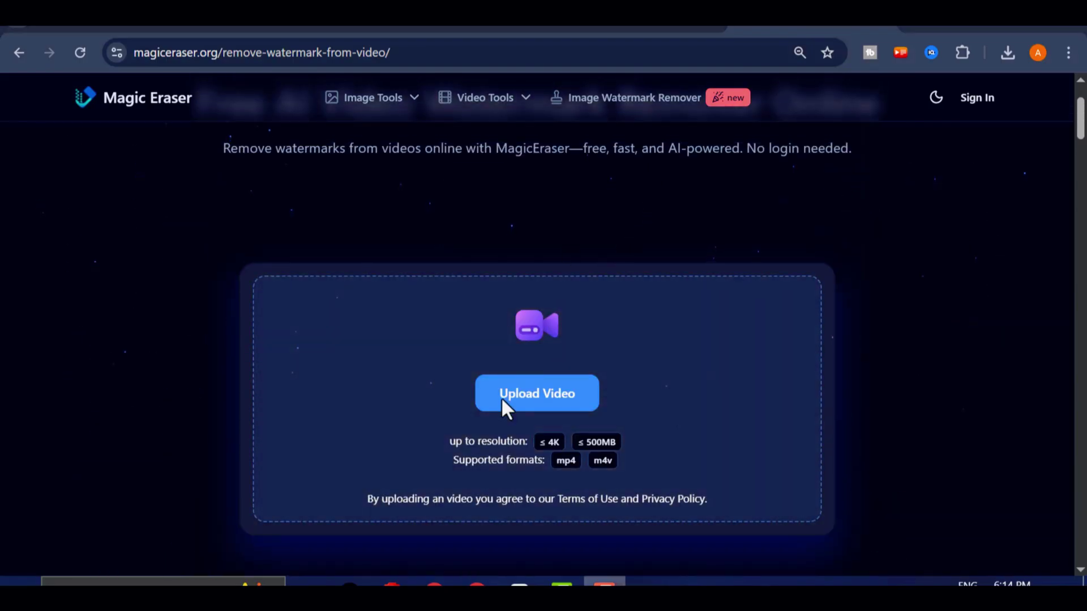
# Step: Upload the pizza clip and scrub the seek bar back to the first frame
pyautogui.click(540, 389)
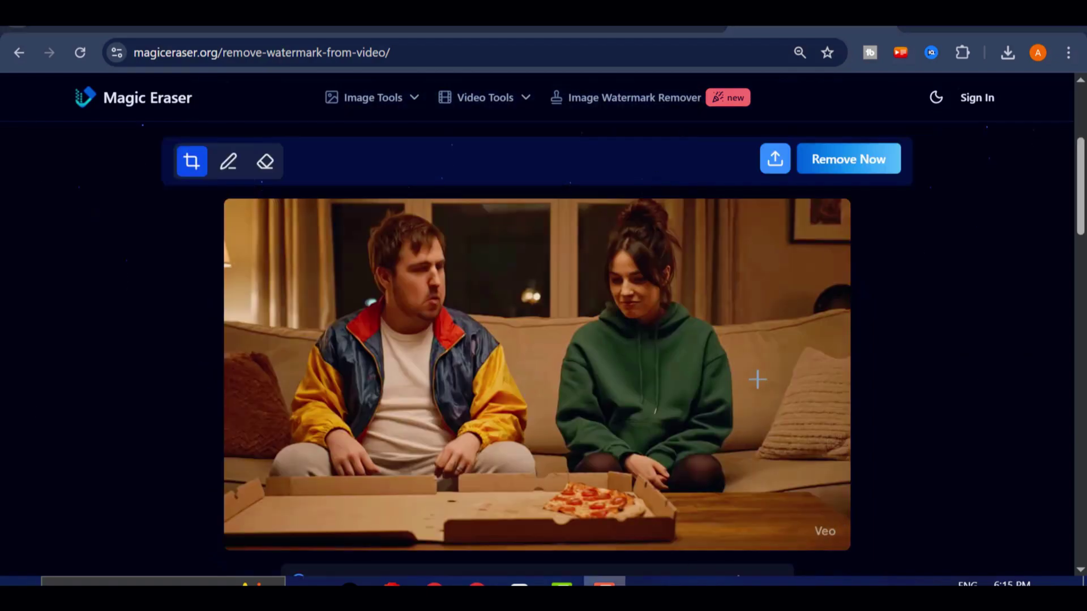
pyautogui.scroll(2, 801, 442)
pyautogui.scroll(-4, 697, 355)
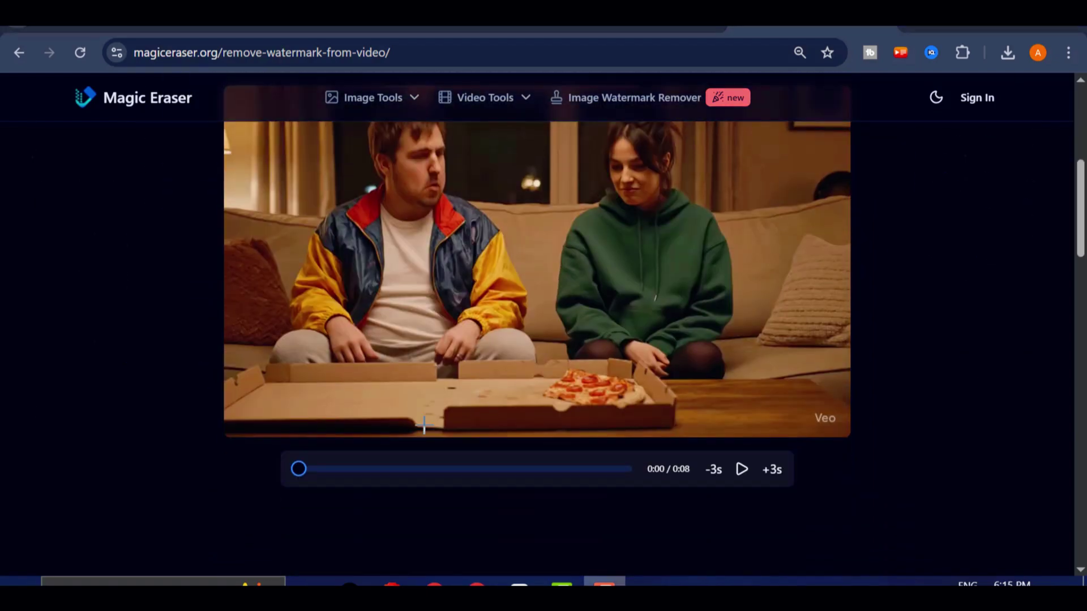
pyautogui.moveTo(297, 468); pyautogui.dragTo(319, 471)
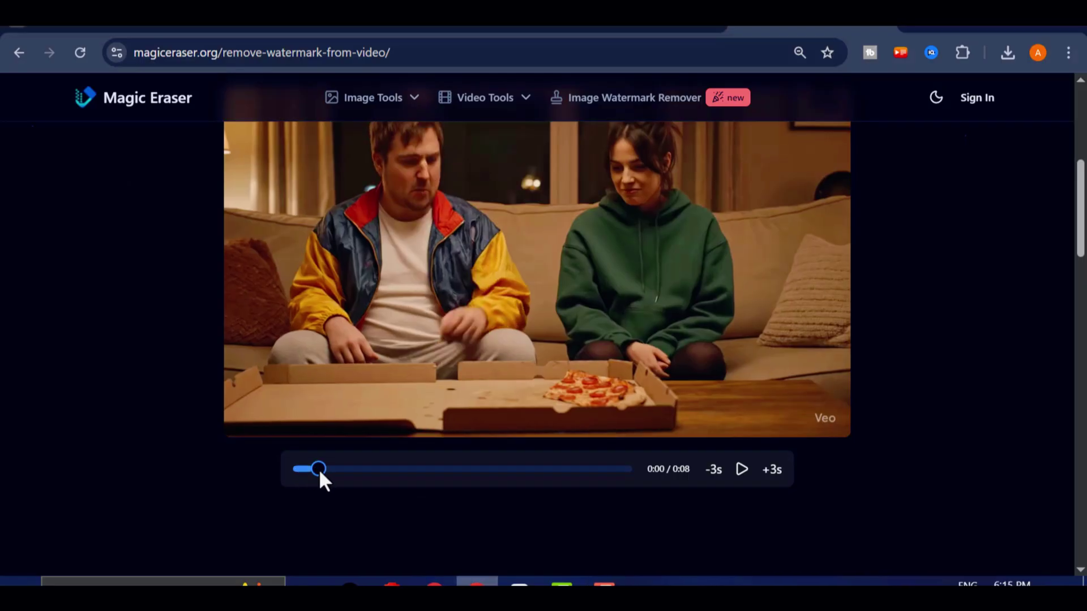
pyautogui.moveTo(583, 469); pyautogui.dragTo(301, 487)
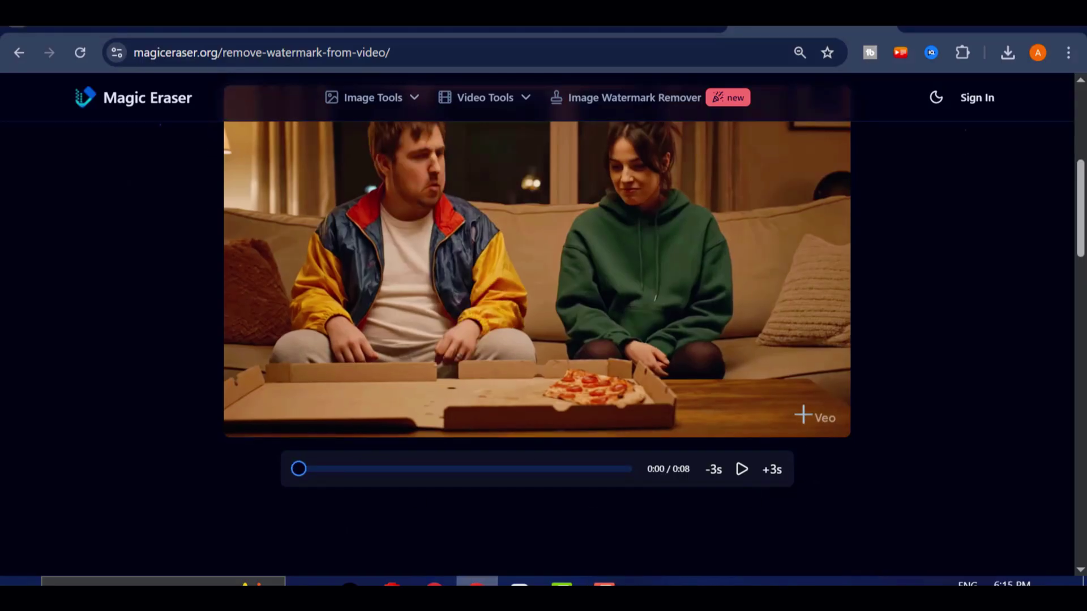
# Step: Draw a box over the Veo watermark in the bottom-right corner
pyautogui.moveTo(803, 414); pyautogui.dragTo(842, 430)
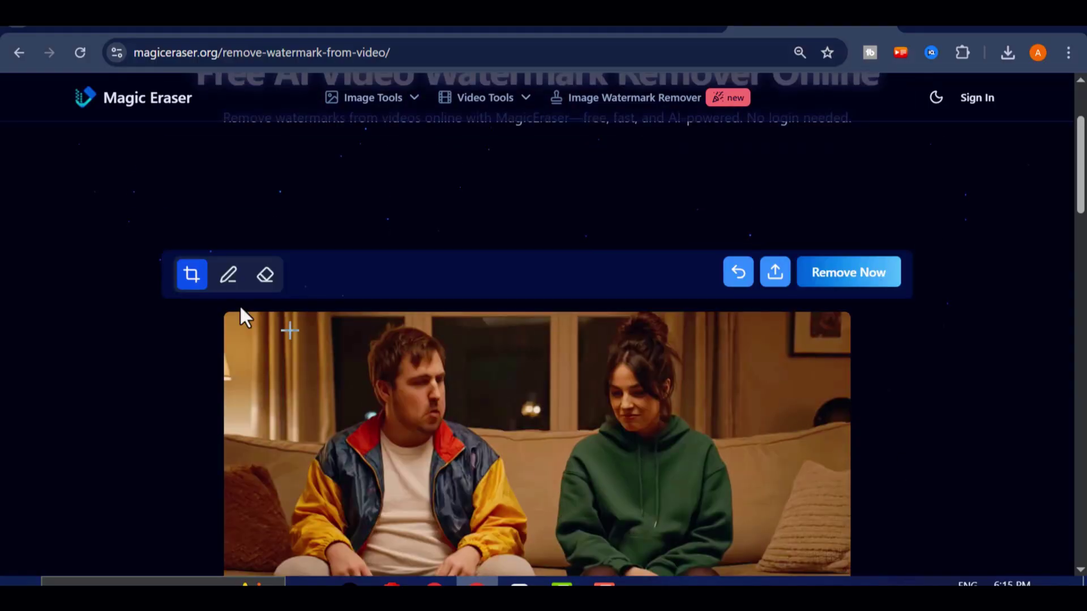
pyautogui.scroll(-2, 1043, 420)
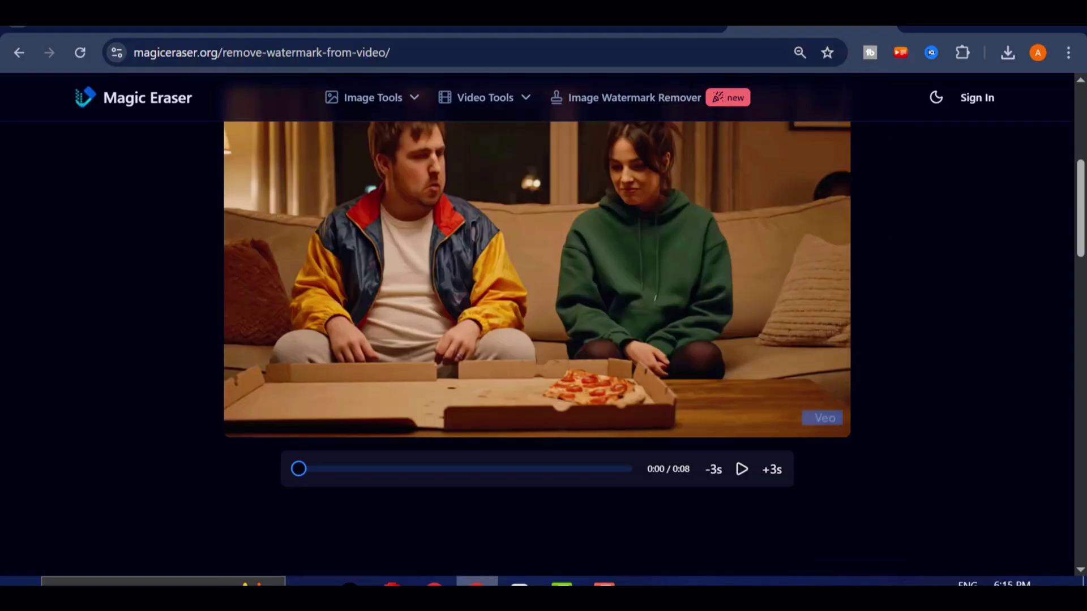
pyautogui.scroll(3, 760, 406)
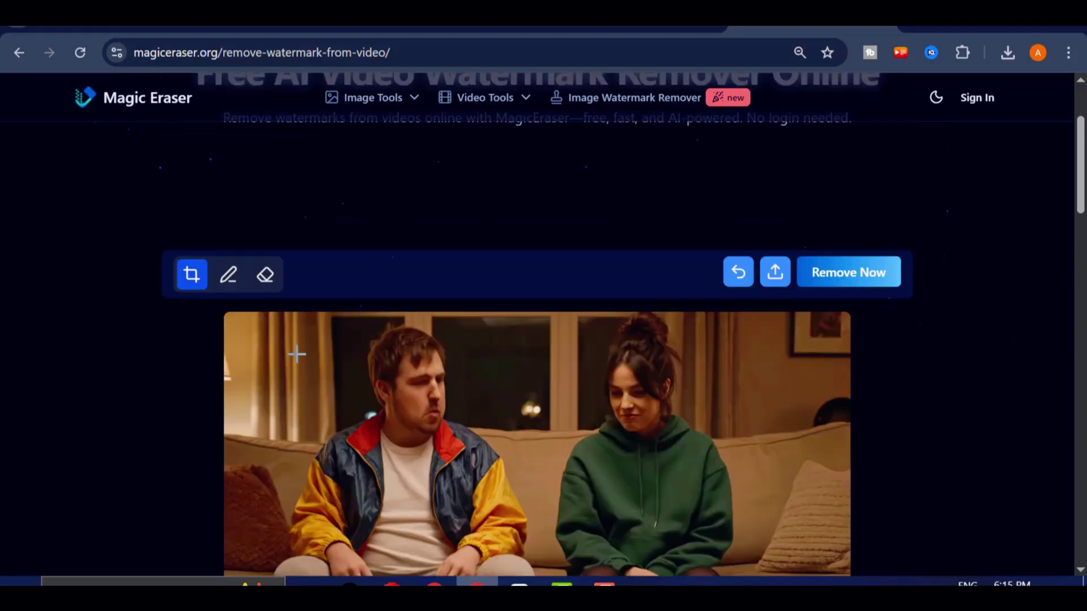
pyautogui.scroll(-2, 297, 354)
pyautogui.scroll(4, 917, 334)
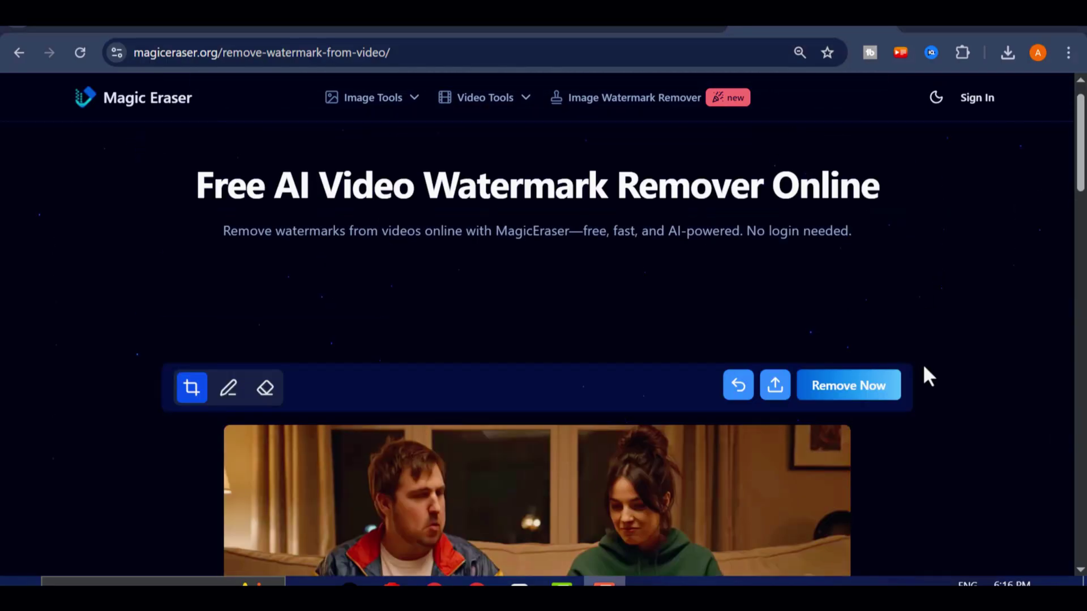
# Step: Start removing the marked watermark and wait for processing to finish
pyautogui.click(865, 396)
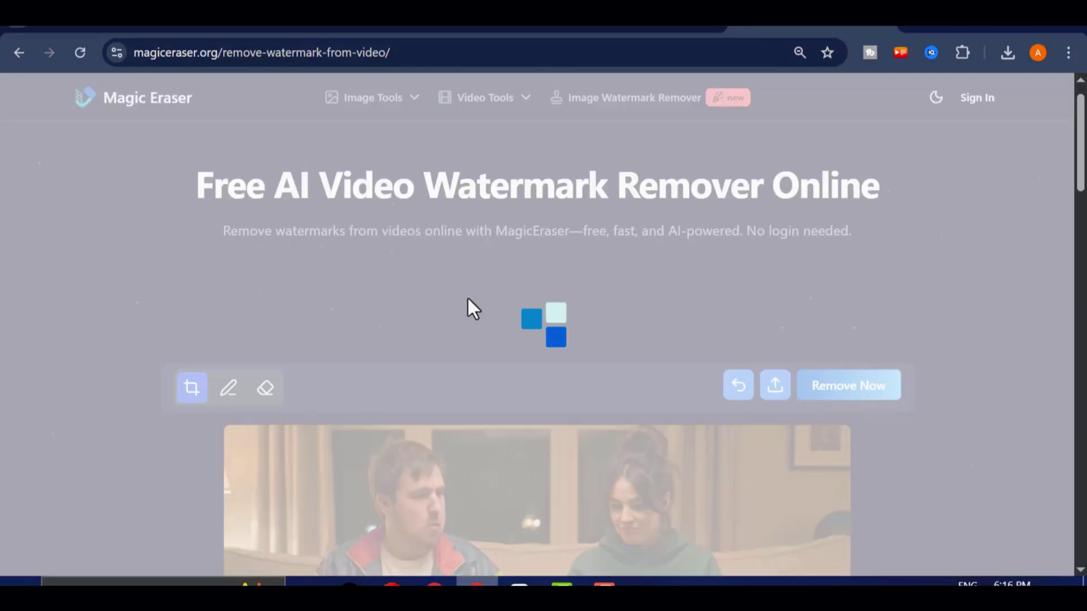
pyautogui.scroll(-4, 539, 335)
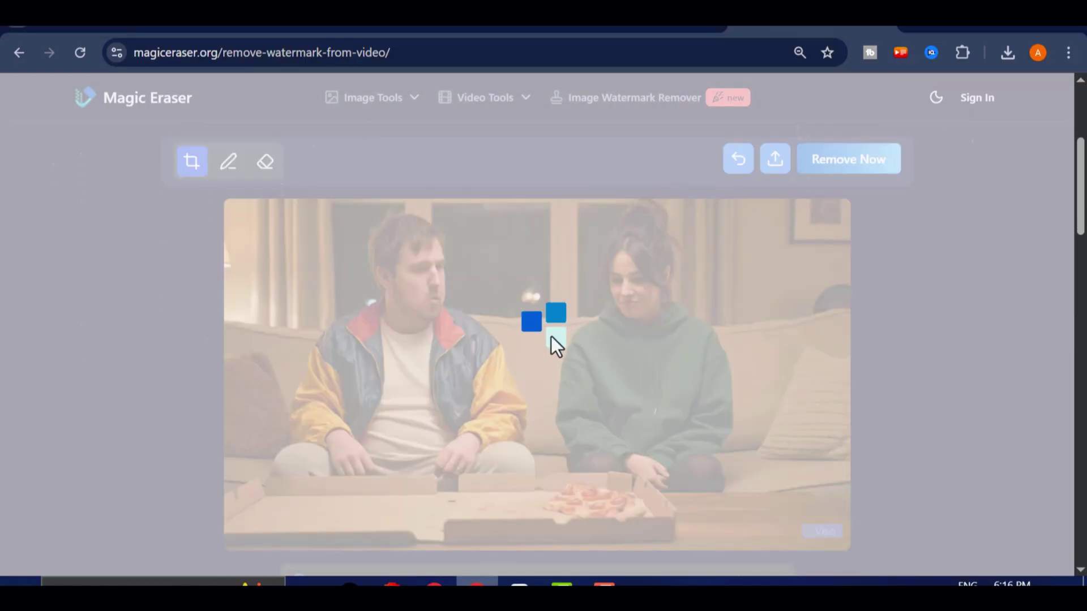
pyautogui.scroll(-2, 594, 409)
pyautogui.scroll(2, 531, 396)
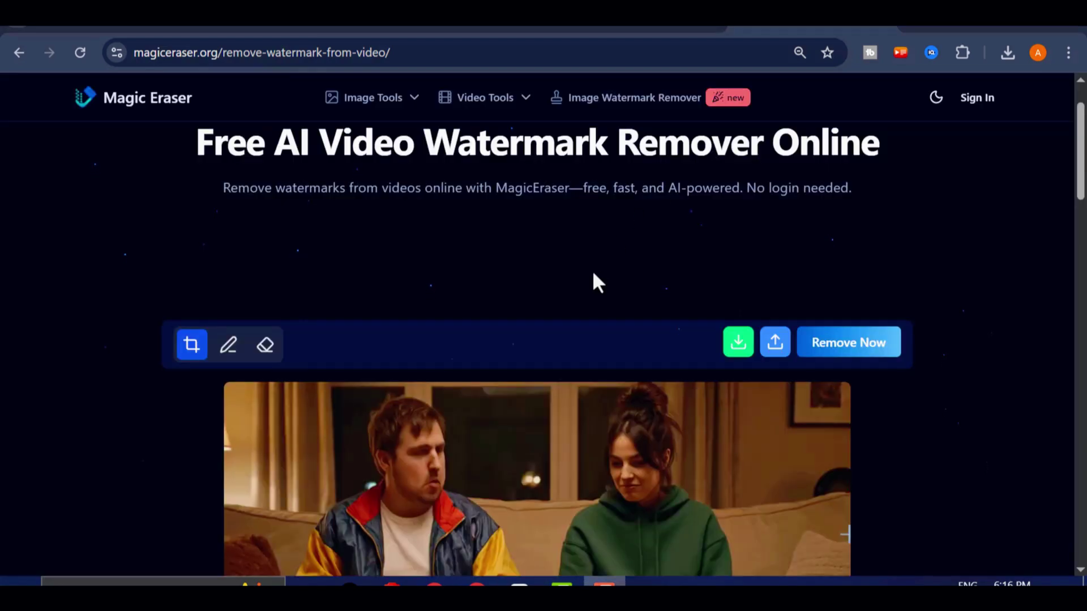
pyautogui.scroll(-2, 593, 270)
pyautogui.scroll(-2, 592, 270)
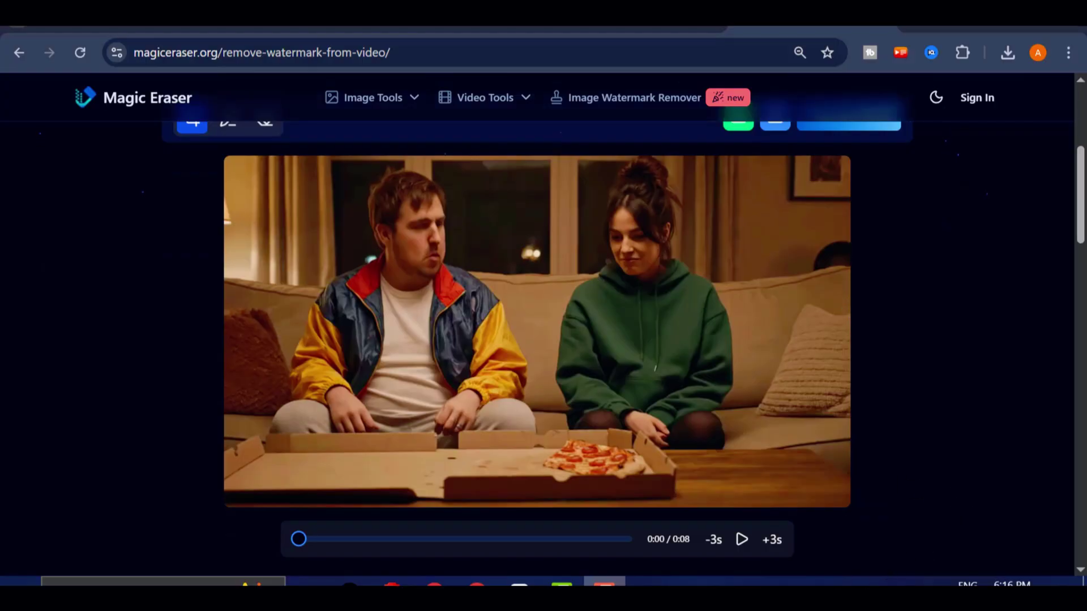
# Step: Play the cleaned pizza clip to confirm the Veo watermark is gone
pyautogui.click(742, 539)
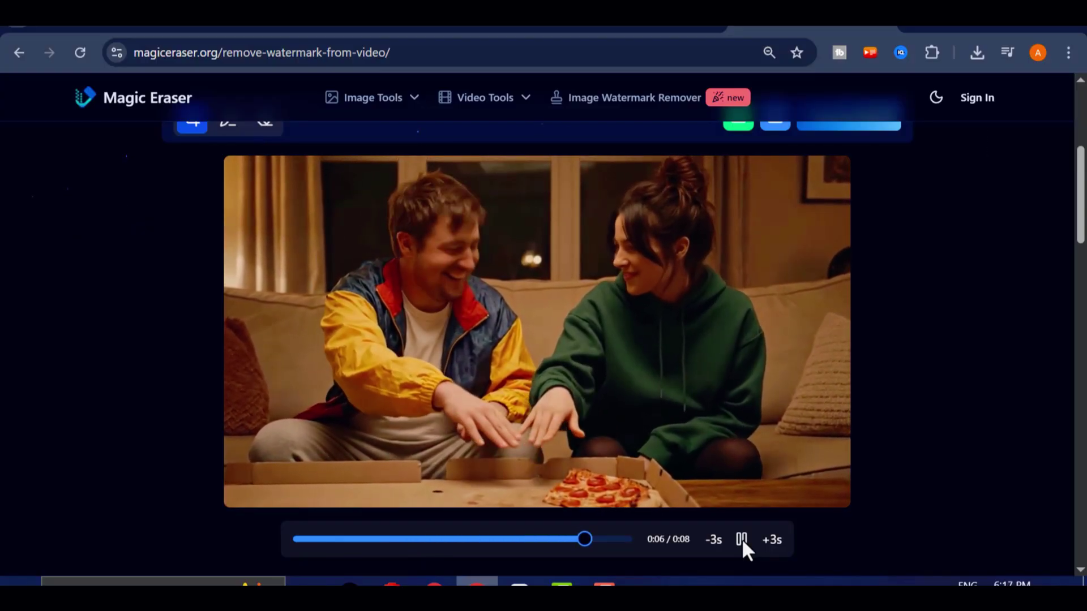
pyautogui.scroll(2, 731, 516)
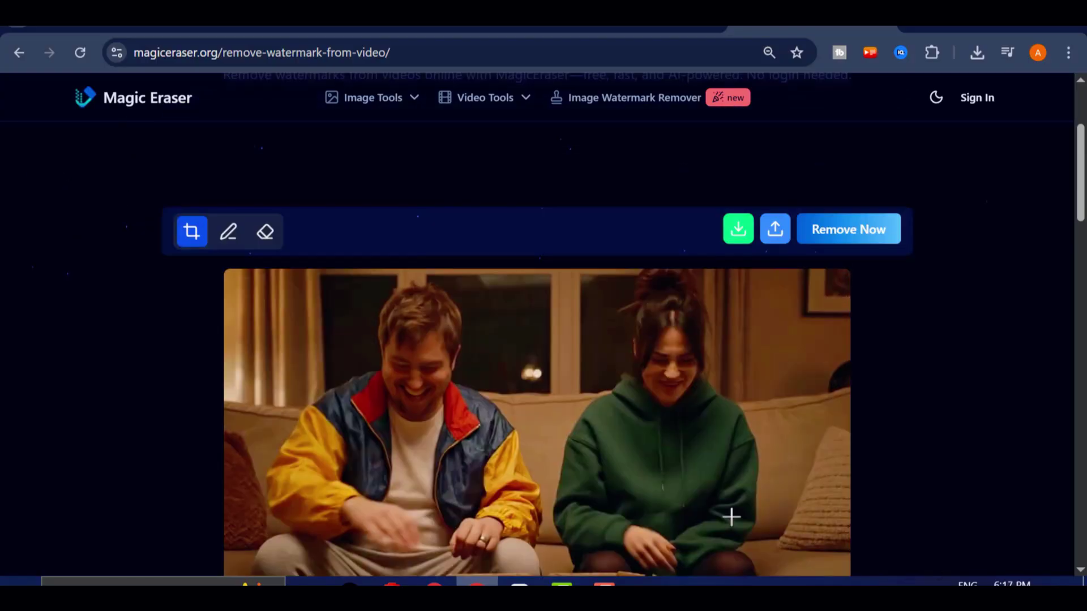
pyautogui.scroll(-2, 649, 401)
pyautogui.scroll(2, 881, 432)
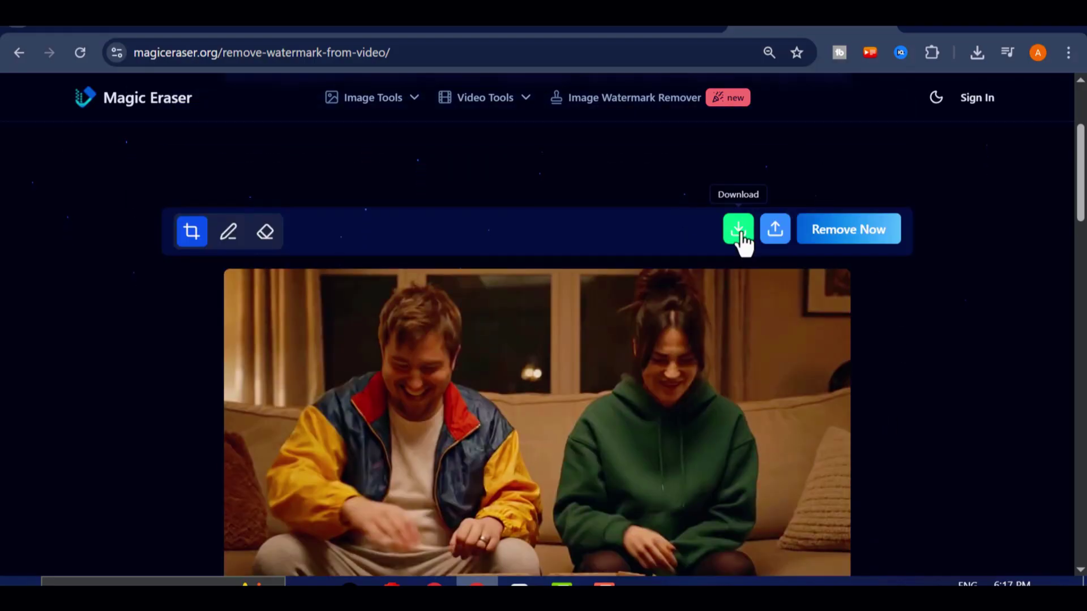
pyautogui.scroll(-4, 985, 374)
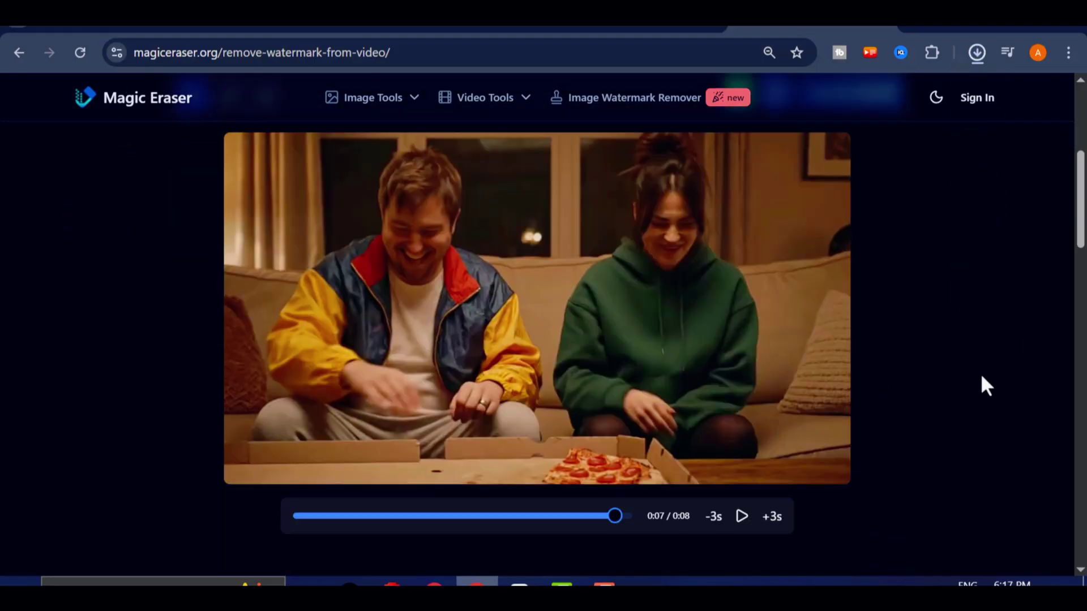
pyautogui.scroll(2, 610, 398)
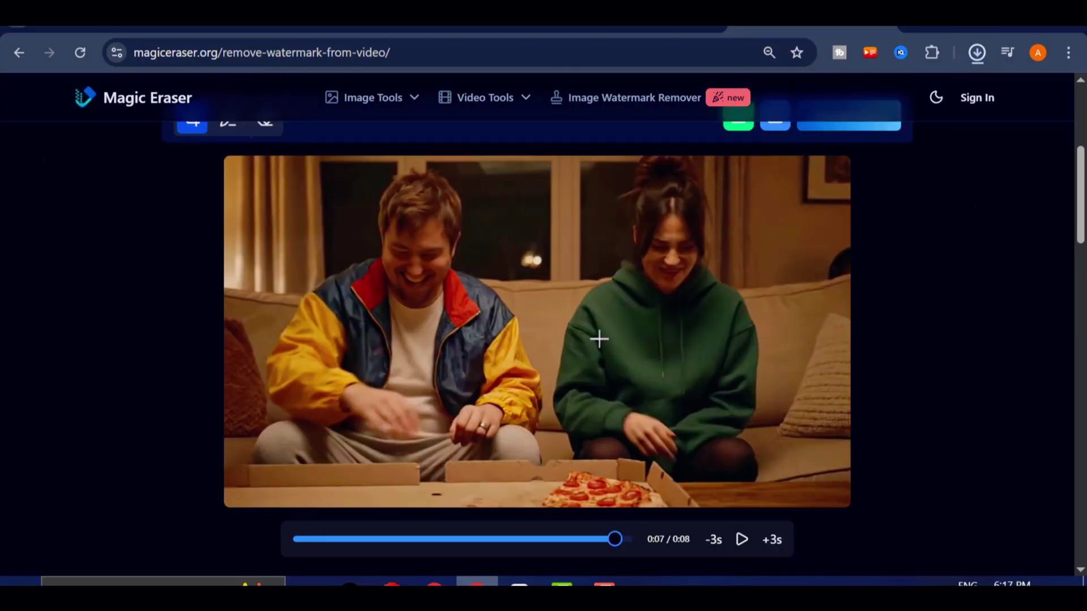
# Step: Dismiss the download notice and review Unwatermark's video remover page, supporting mp4, m4v and mov up to 4K/500mb
pyautogui.click(923, 387)
pyautogui.click(651, 25)
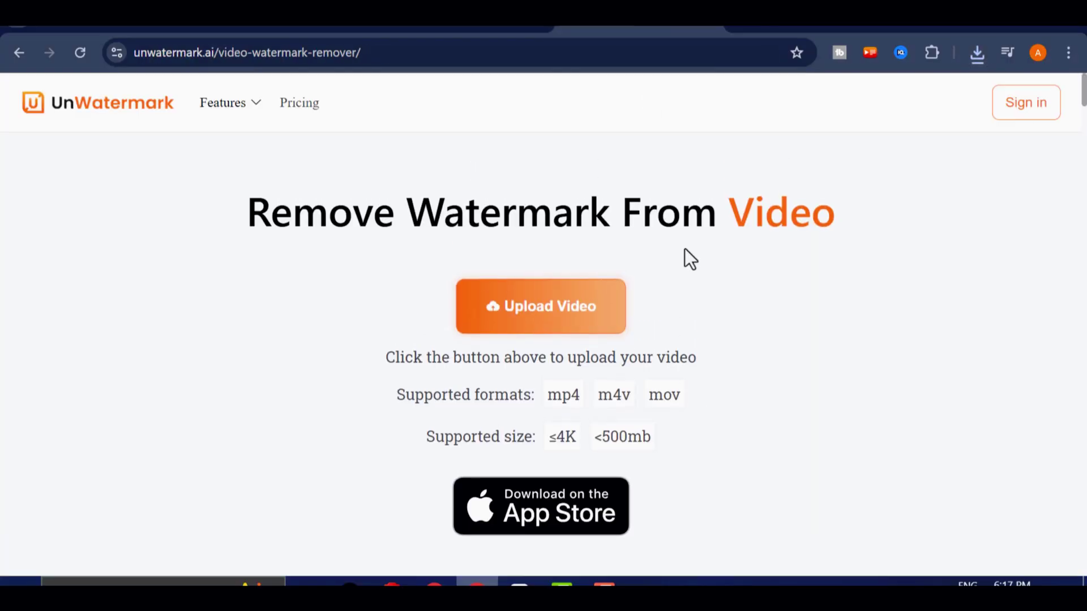
pyautogui.scroll(-6, 623, 329)
pyautogui.scroll(-15, 630, 347)
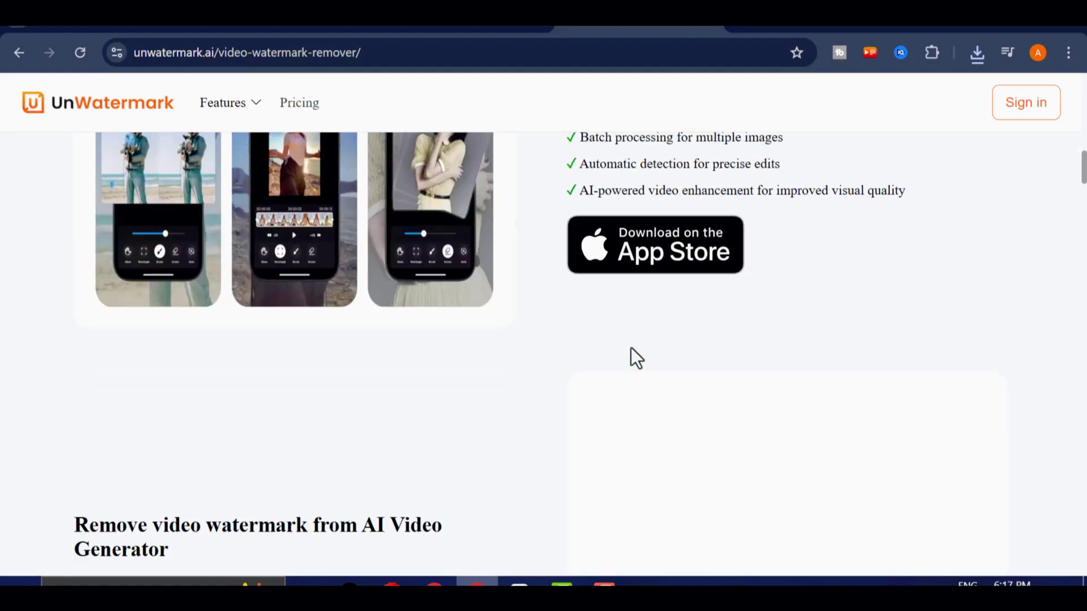
pyautogui.scroll(15, 631, 348)
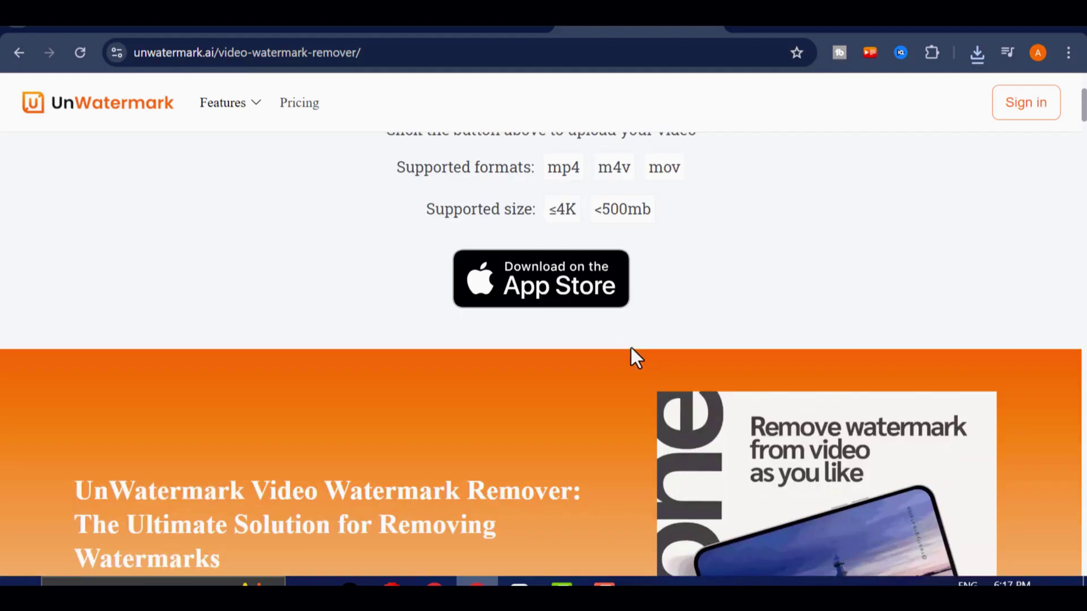
pyautogui.scroll(-4, 730, 332)
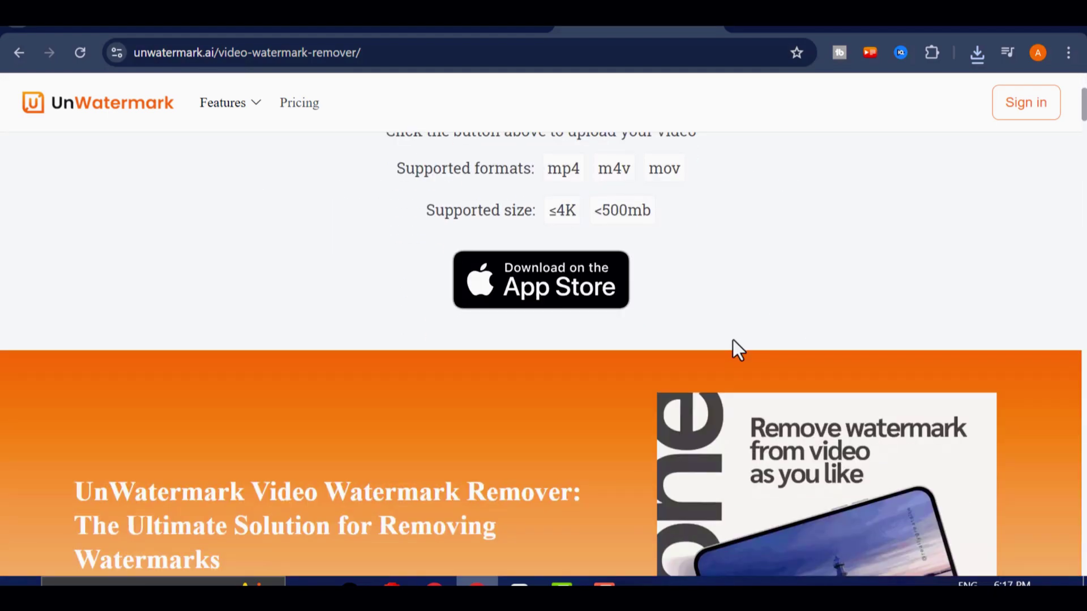
# Step: Switch back to the Magic Eraser tab and scroll to the cleaned pizza clip in the editor
pyautogui.hotkey('ctrl', 'Tab')
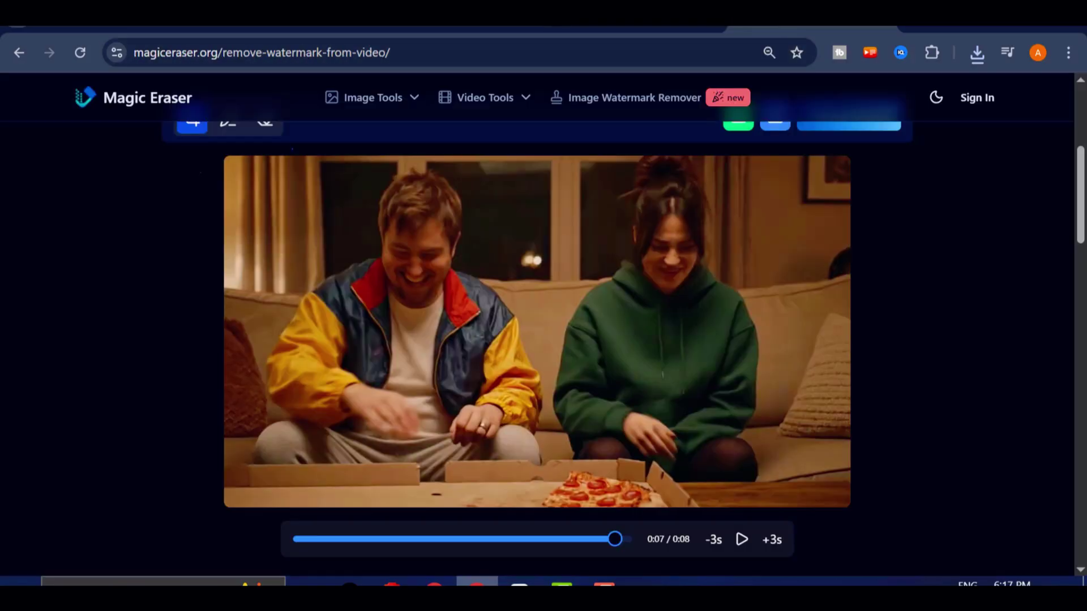
pyautogui.scroll(-6, 865, 481)
pyautogui.scroll(6, 865, 481)
pyautogui.scroll(5, 861, 473)
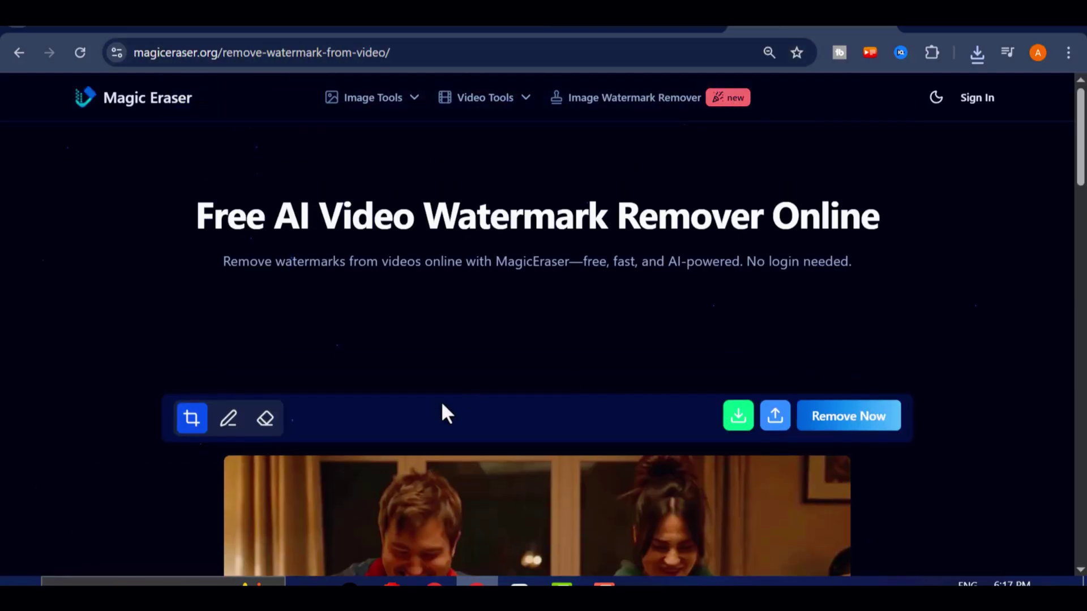
pyautogui.scroll(-2, 405, 400)
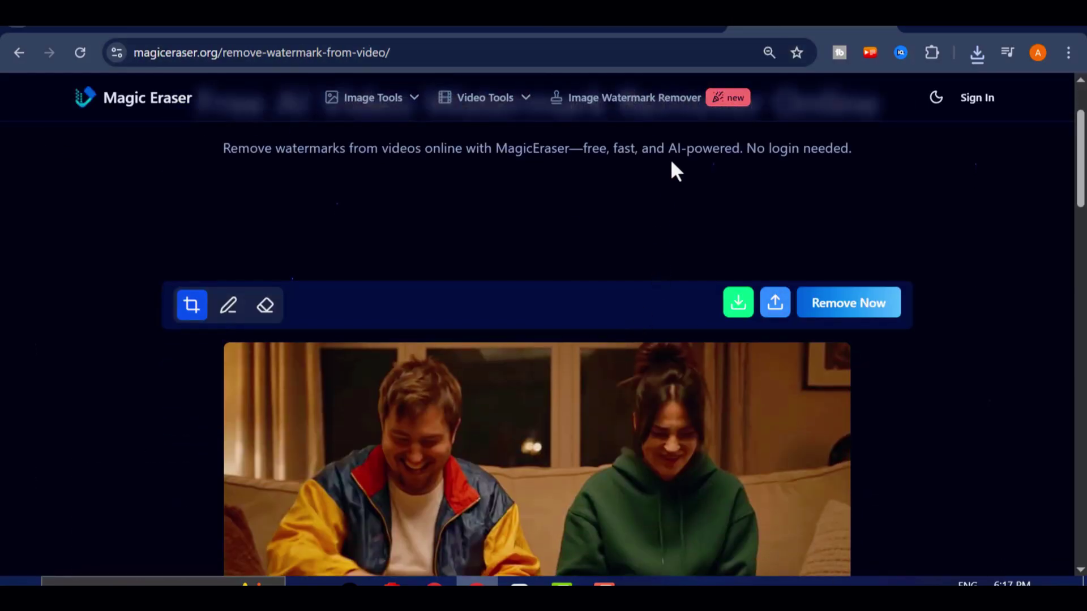